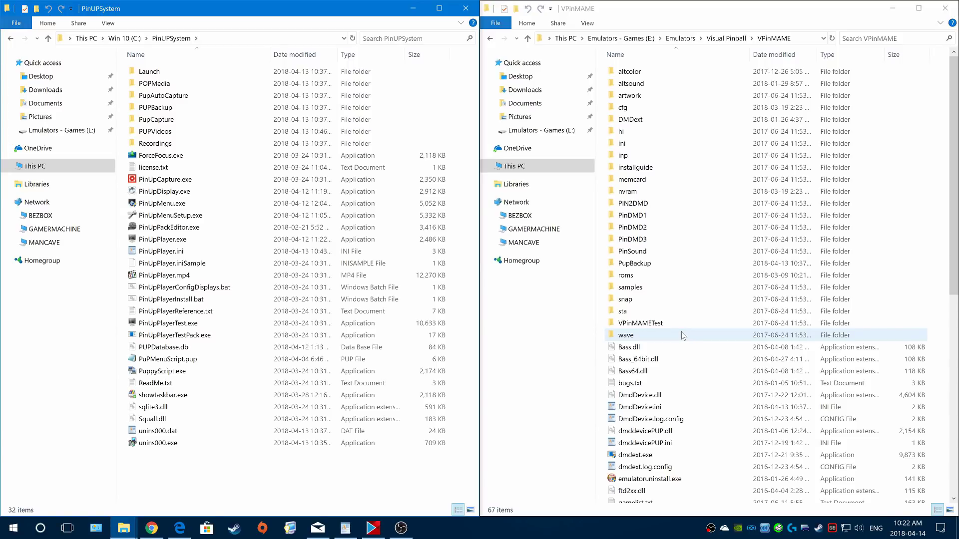
# - Locate the dmddevicePUP and DmdDevice .dll and .ini files in the VPinMAME folder
pyautogui.scroll(-2, 685, 338)
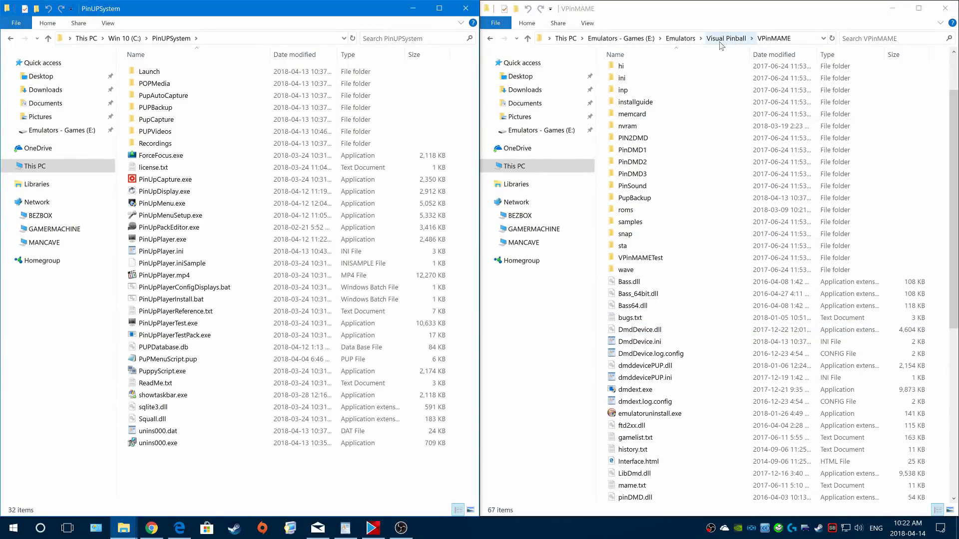
pyautogui.scroll(-2, 638, 345)
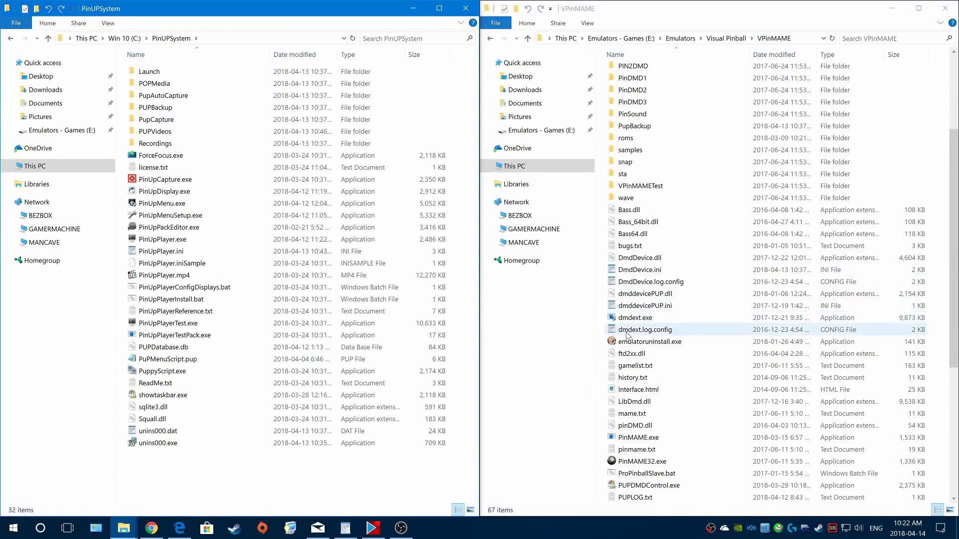
pyautogui.click(652, 304)
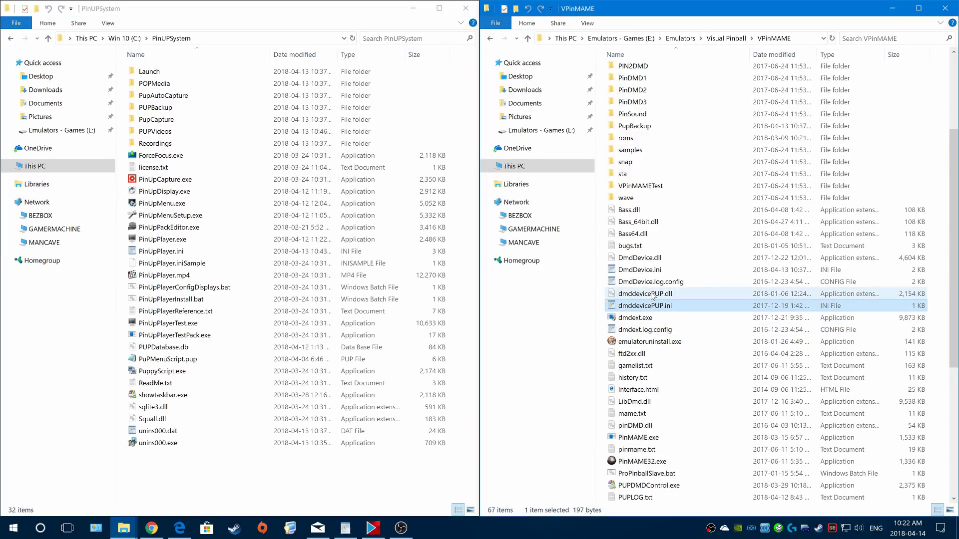
pyautogui.click(652, 296)
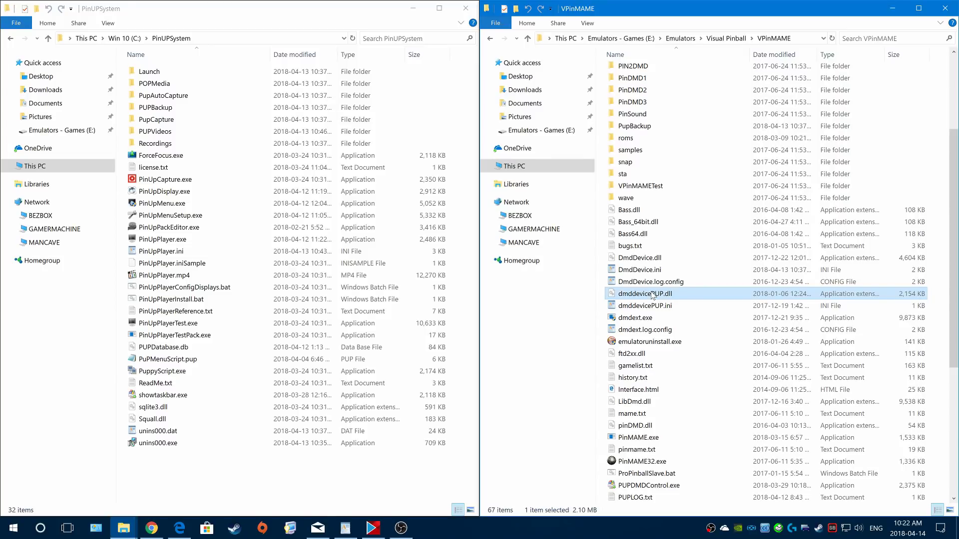
pyautogui.click(651, 271)
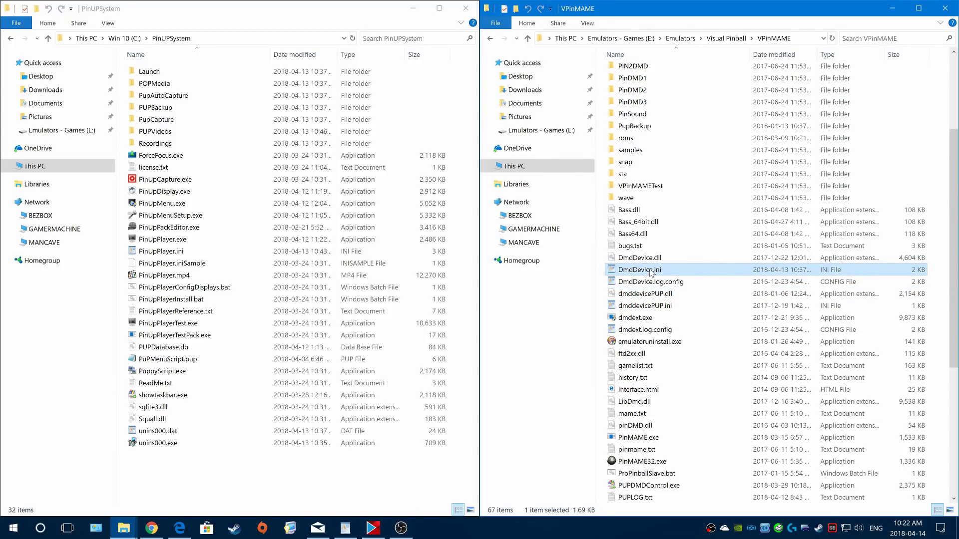
pyautogui.click(654, 259)
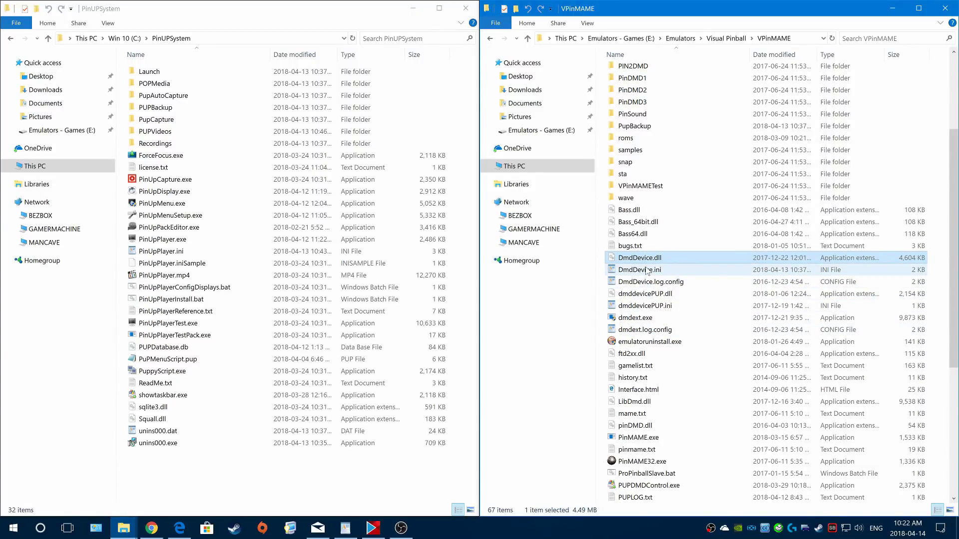
# - Open DmdDevice.ini and examine its settings from the global section down to the video section
pyautogui.doubleClick(648, 270)
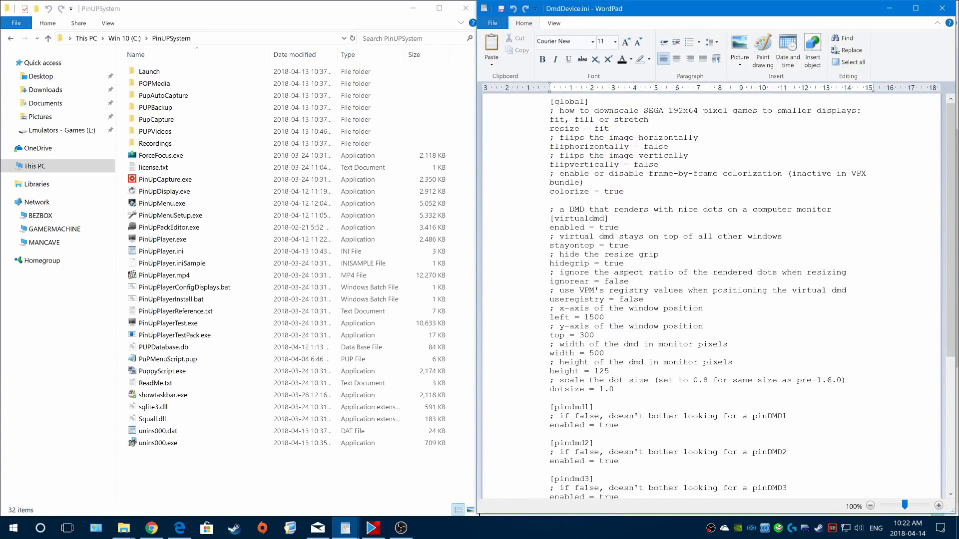
pyautogui.scroll(-8, 714, 297)
pyautogui.scroll(5, 714, 297)
pyautogui.scroll(3, 700, 297)
pyautogui.scroll(-5, 749, 300)
pyautogui.scroll(2, 750, 299)
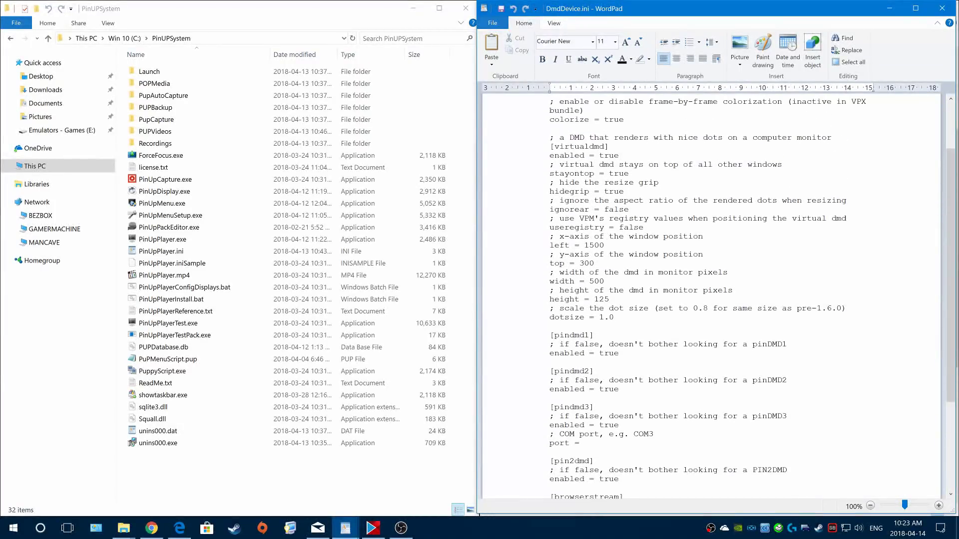
pyautogui.scroll(3, 710, 295)
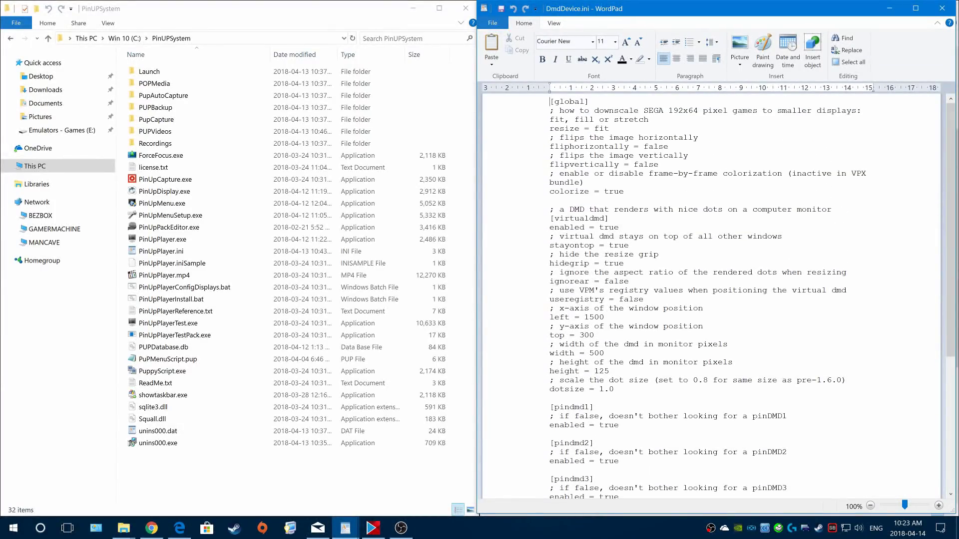
pyautogui.scroll(-2, 749, 300)
pyautogui.scroll(-4, 749, 300)
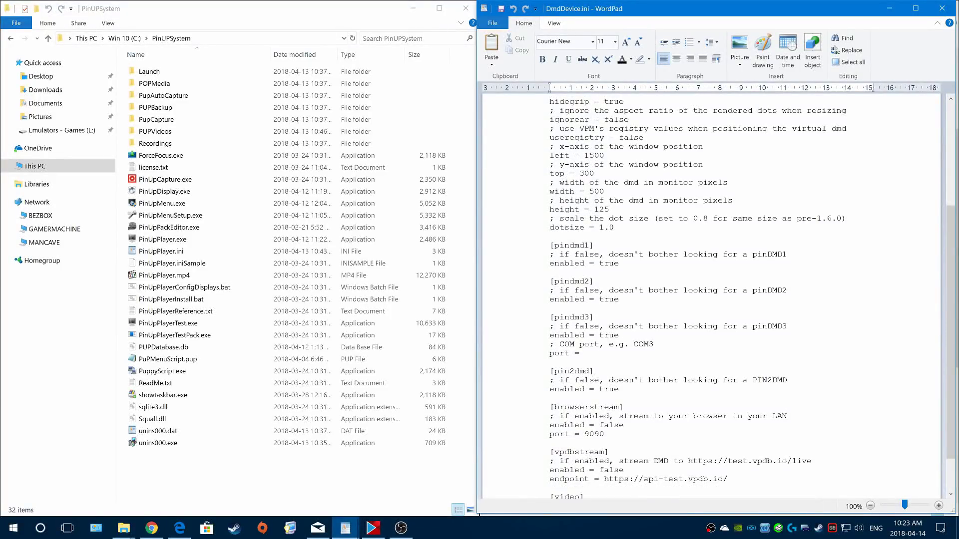
pyautogui.scroll(-2, 709, 295)
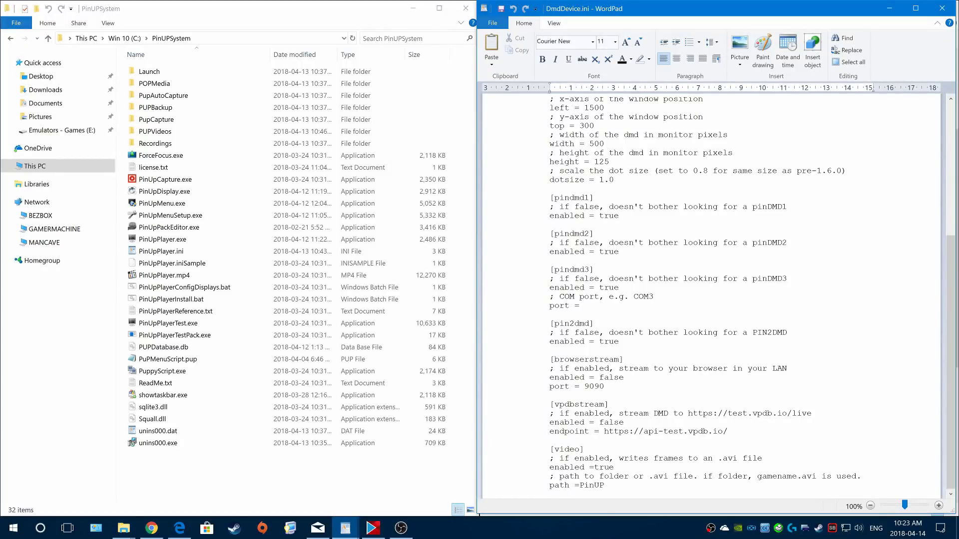
# - Highlight the path line in the video section of DmdDevice.ini, and close the file without changes
pyautogui.hotkey('ctrl', 'shift', 'Left')
pyautogui.hotkey('ctrl', 'shift', 'Left')
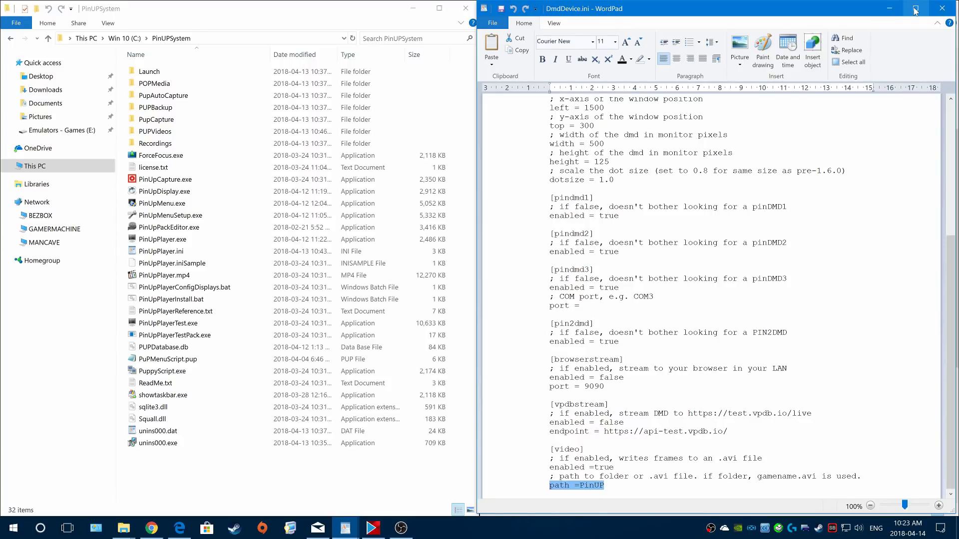
pyautogui.click(939, 12)
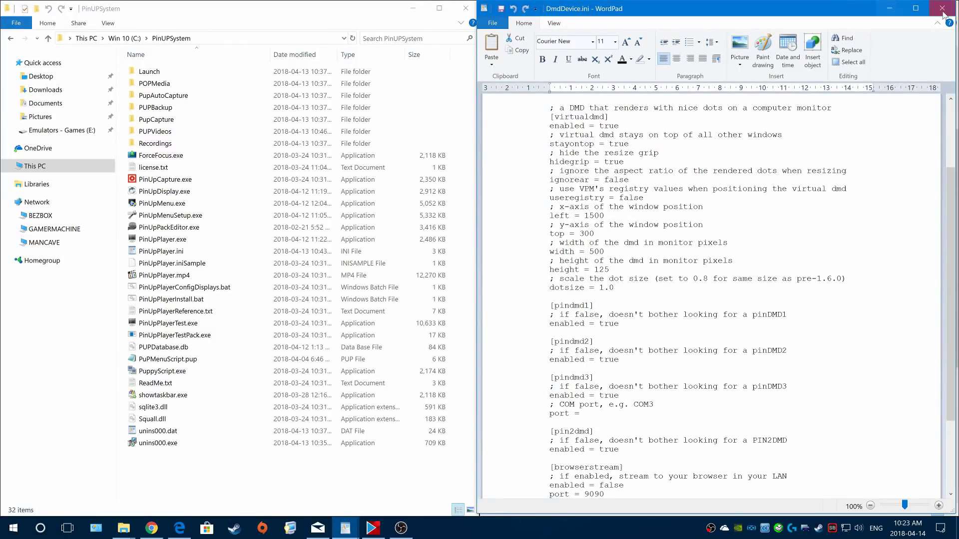
pyautogui.click(943, 13)
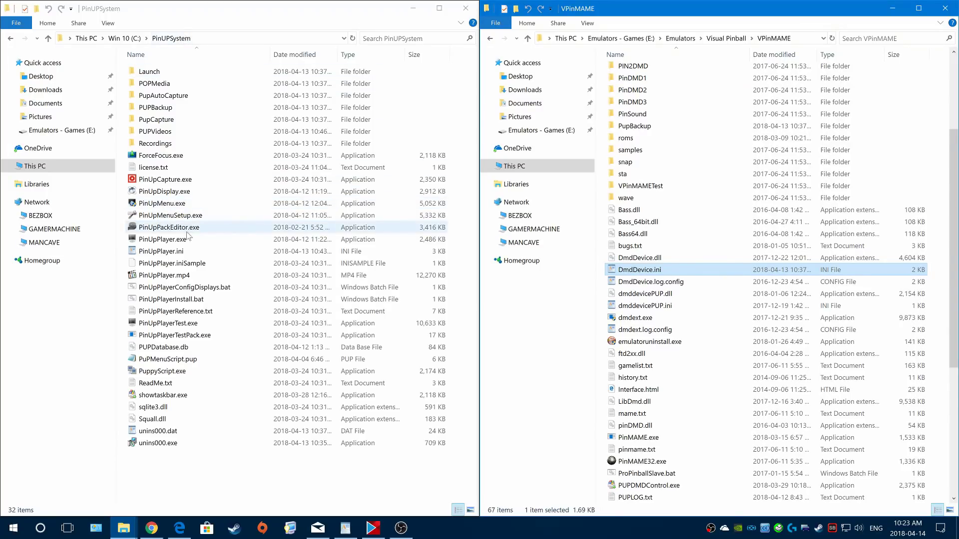
# - Run PinUpPlayerConfigDisplays.bat to view the PinUP Player display settings, and exit the setup
pyautogui.click(161, 206)
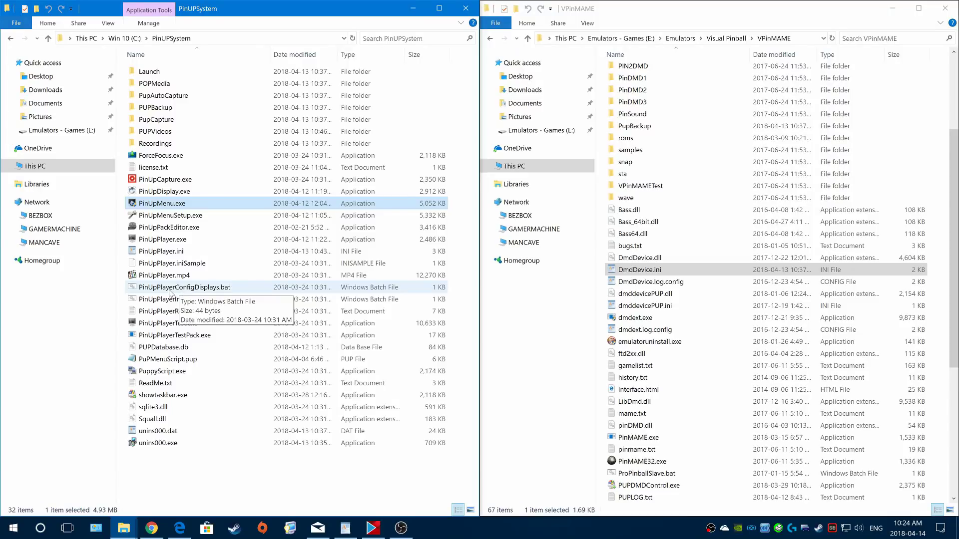
pyautogui.doubleClick(197, 288)
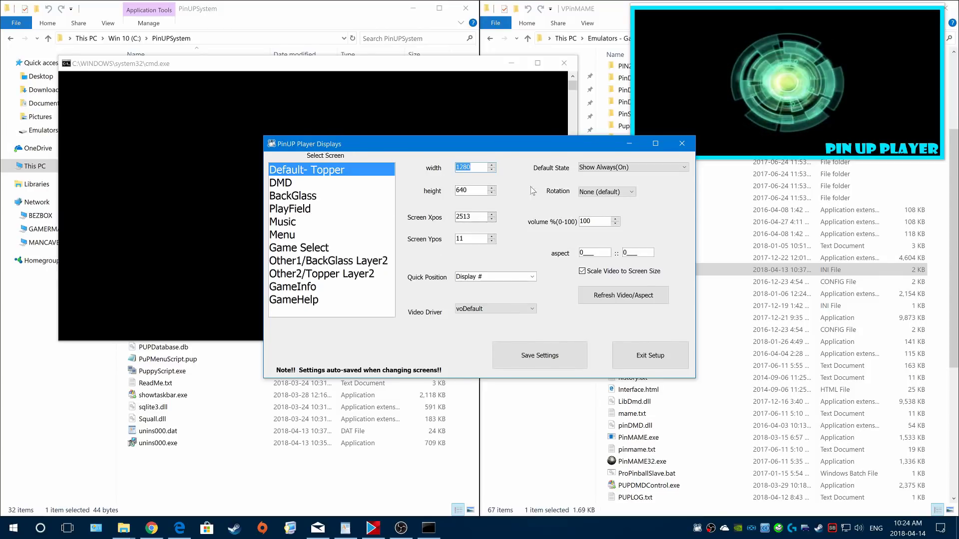
pyautogui.click(655, 366)
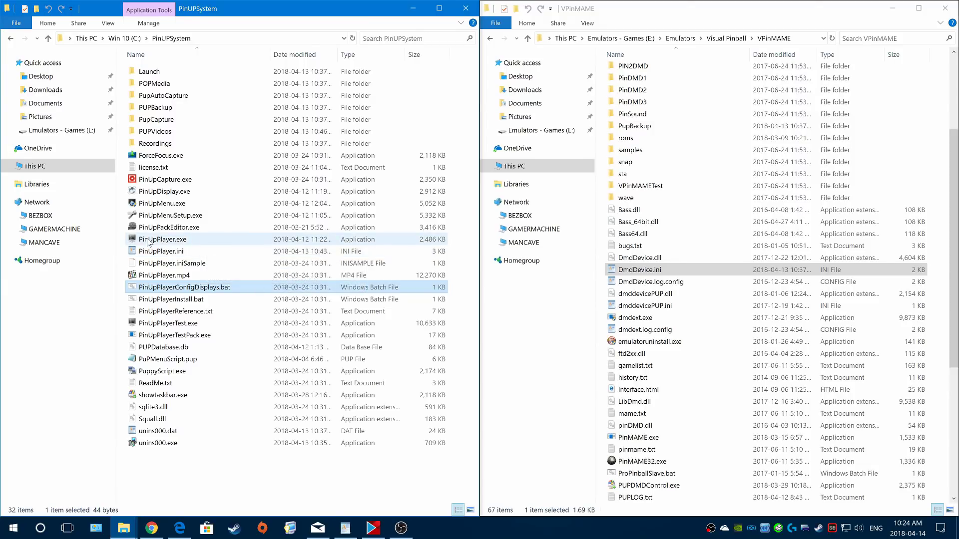
# - Open PinUpPackEditor.exe to view the PuP-Pack editor's playlists, screens and triggers, and close it
pyautogui.doubleClick(198, 229)
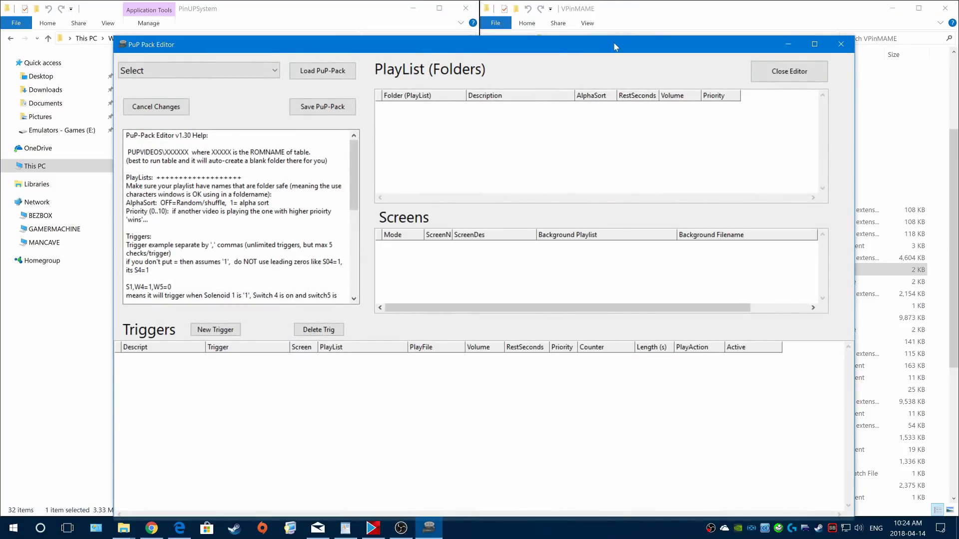
pyautogui.moveTo(616, 46); pyautogui.dragTo(621, 22)
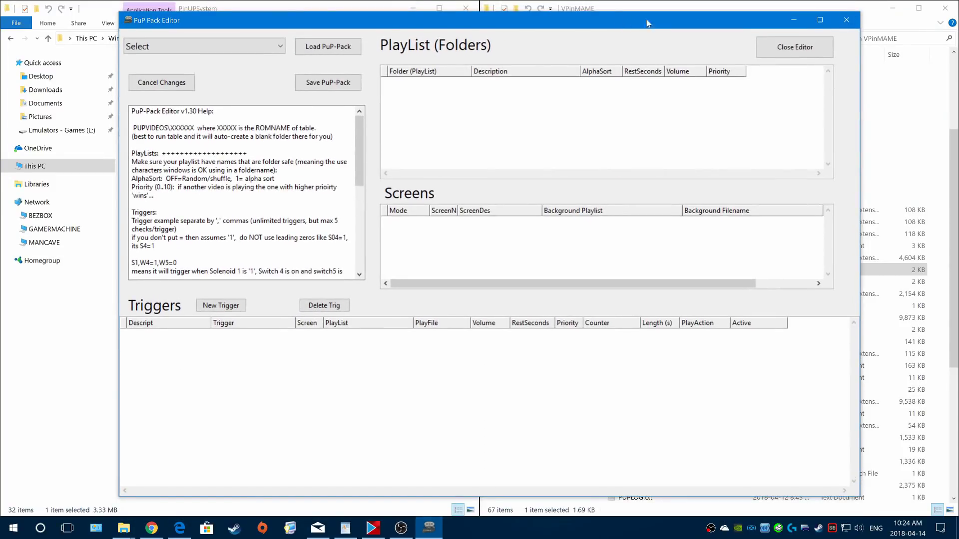
pyautogui.click(847, 21)
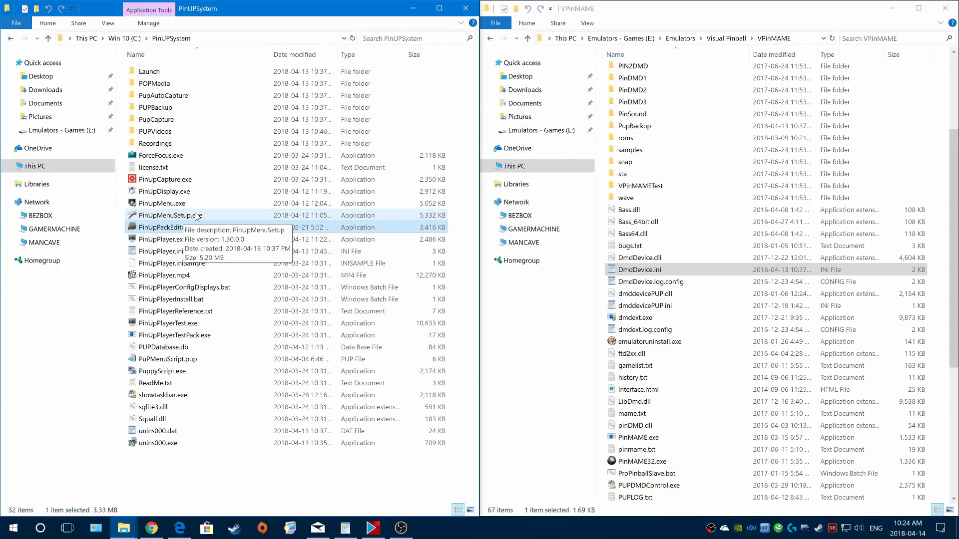
# - Launch PinUpMenuSetup.exe and show the Popper Setup options
pyautogui.doubleClick(195, 216)
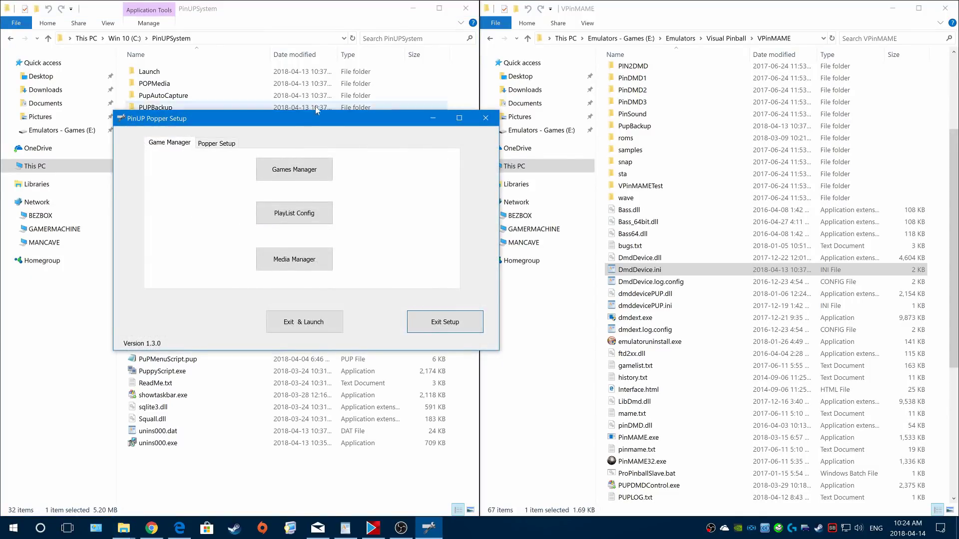
pyautogui.moveTo(320, 125); pyautogui.dragTo(460, 103)
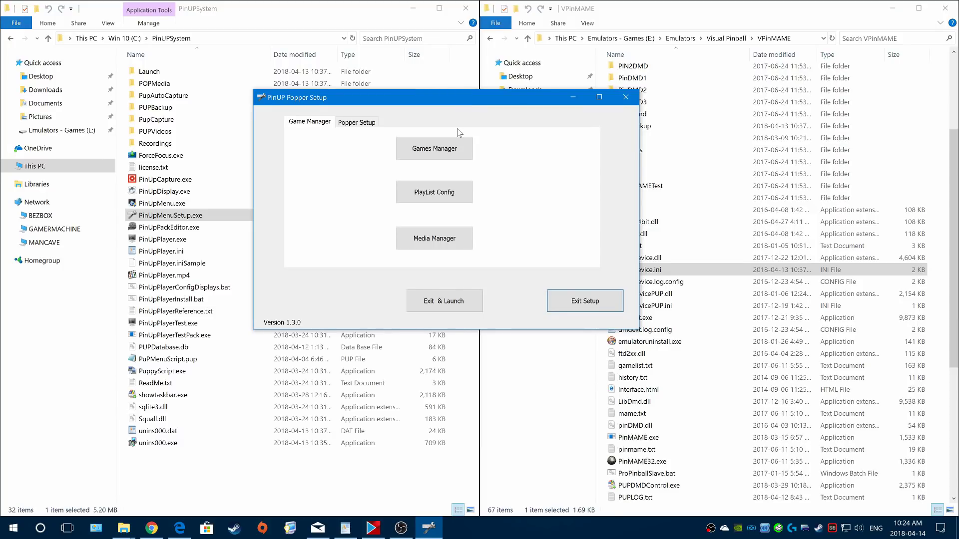
pyautogui.click(357, 126)
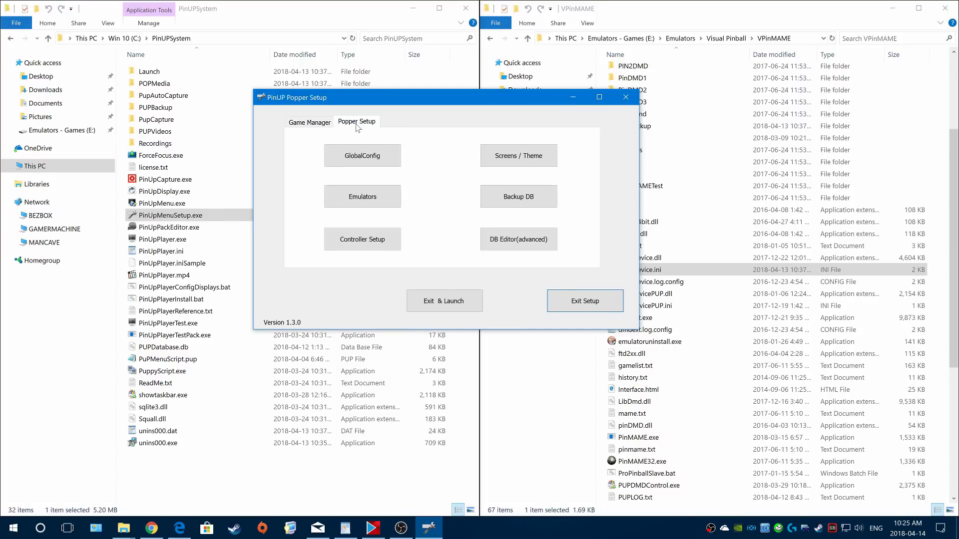
# - Open the global configuration and examine the system name, media directory and display mode settings
pyautogui.click(389, 163)
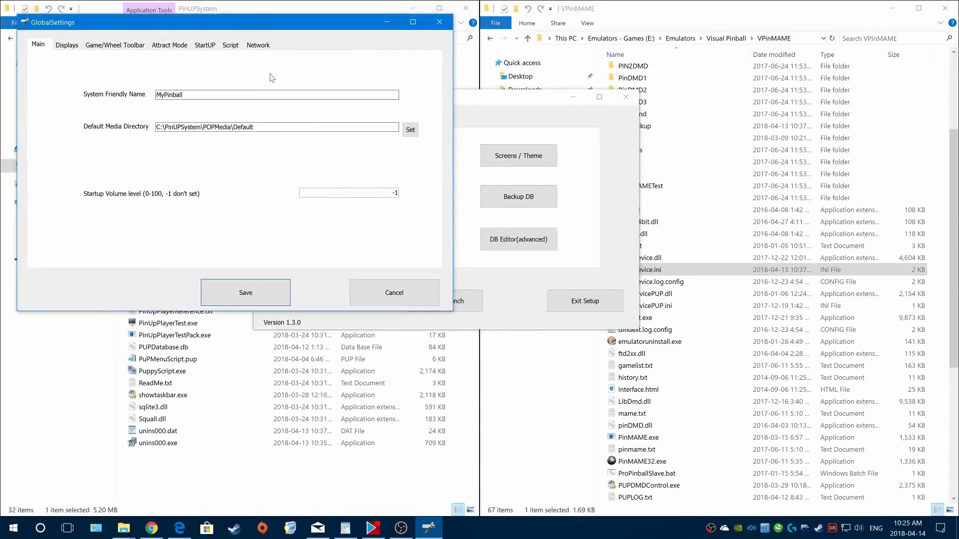
pyautogui.moveTo(262, 19); pyautogui.dragTo(510, 75)
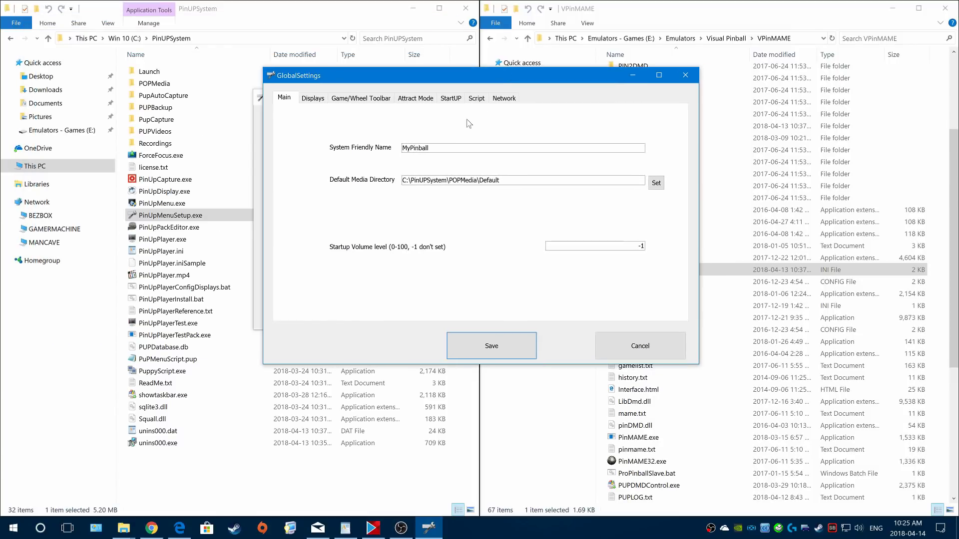
pyautogui.doubleClick(427, 148)
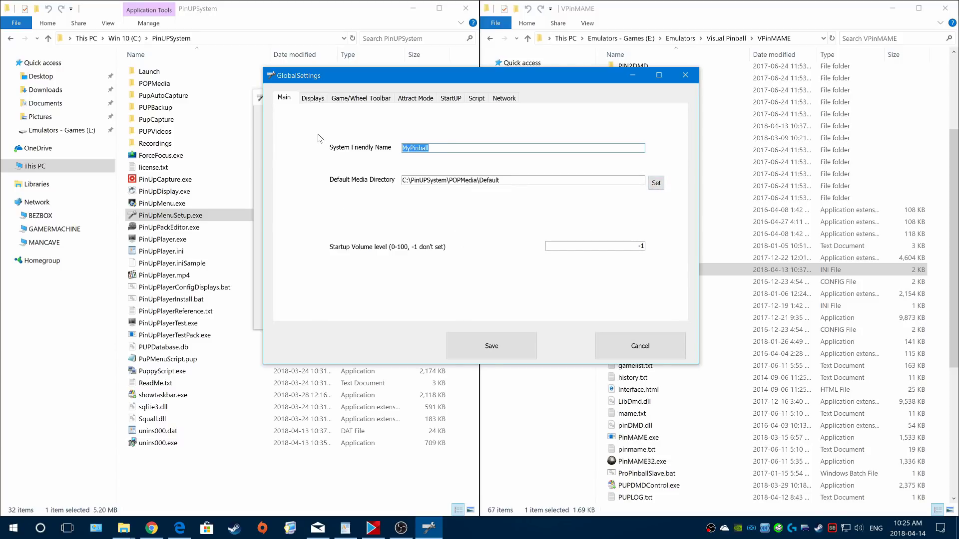
pyautogui.click(313, 98)
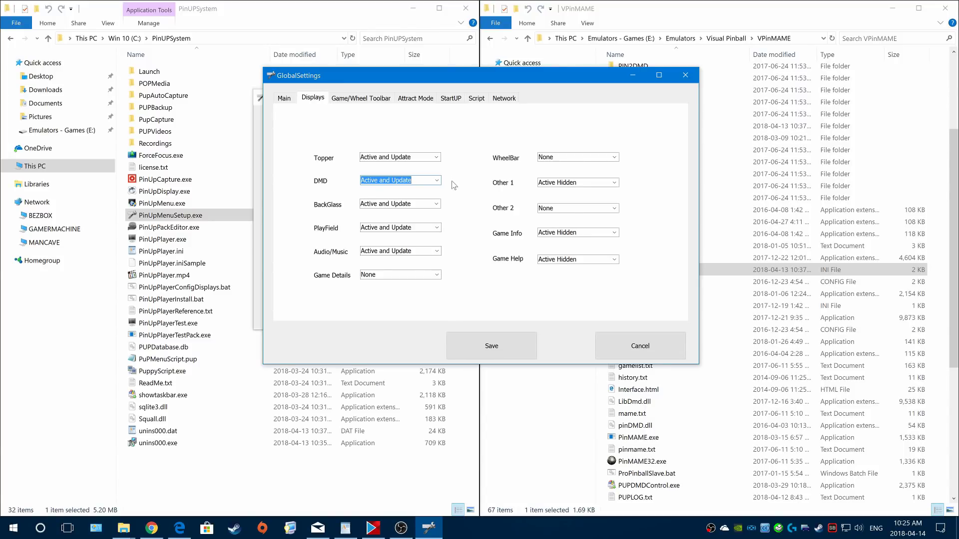
# - Set the joystick driver in the game and wheel toolbar settings to XInput JoyDriver
pyautogui.click(361, 99)
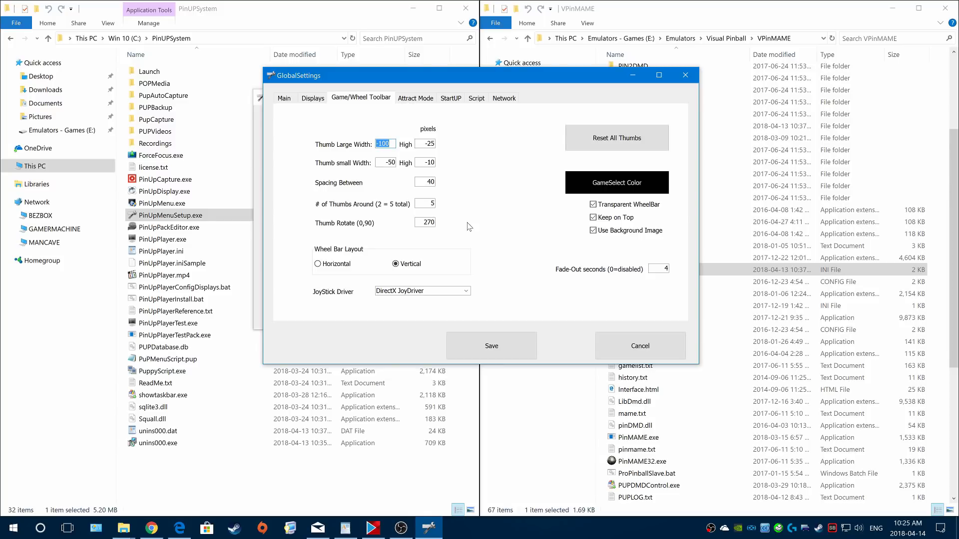
pyautogui.click(466, 291)
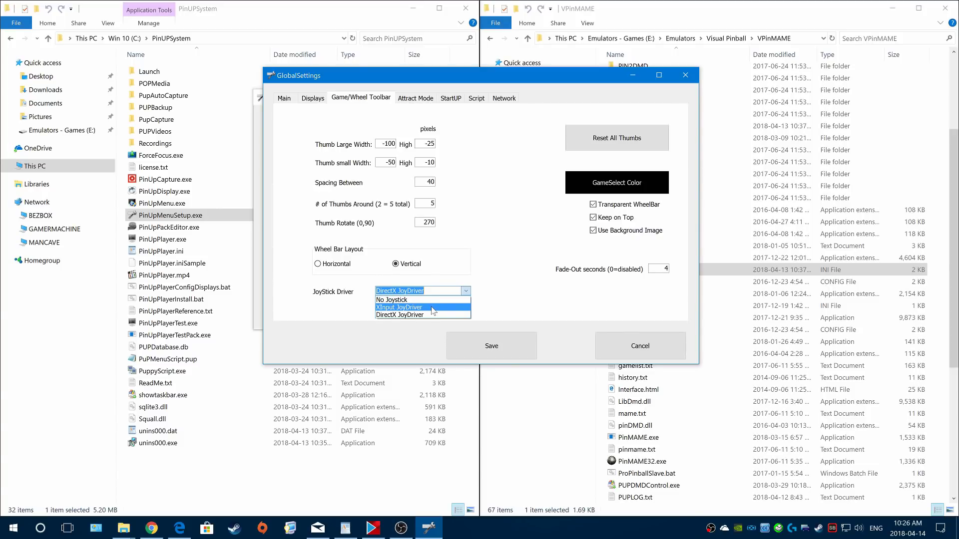
pyautogui.click(432, 309)
pyautogui.click(466, 292)
pyautogui.click(458, 316)
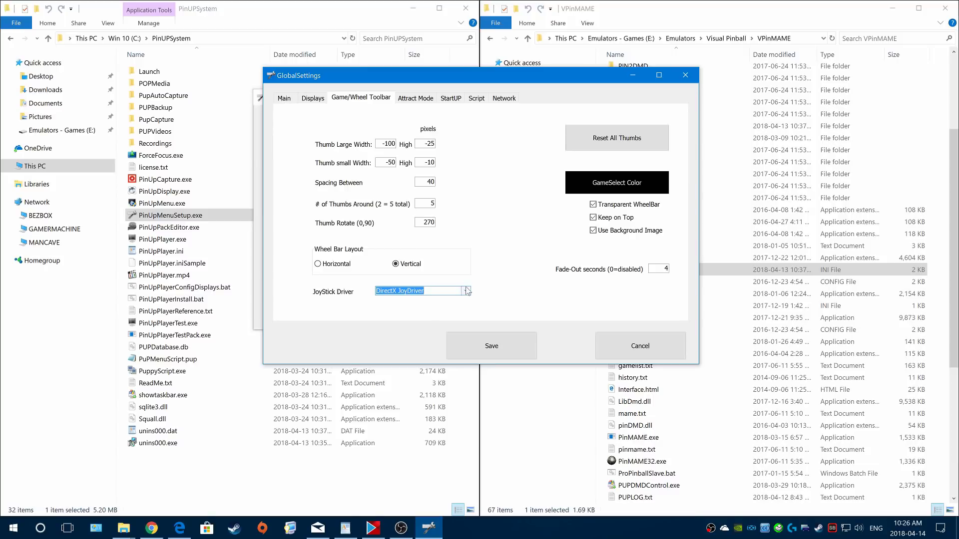
pyautogui.click(466, 292)
pyautogui.click(456, 316)
pyautogui.click(466, 291)
pyautogui.click(451, 308)
# - Review the attract mode, startup script and custom script option pages of the global settings
pyautogui.click(425, 102)
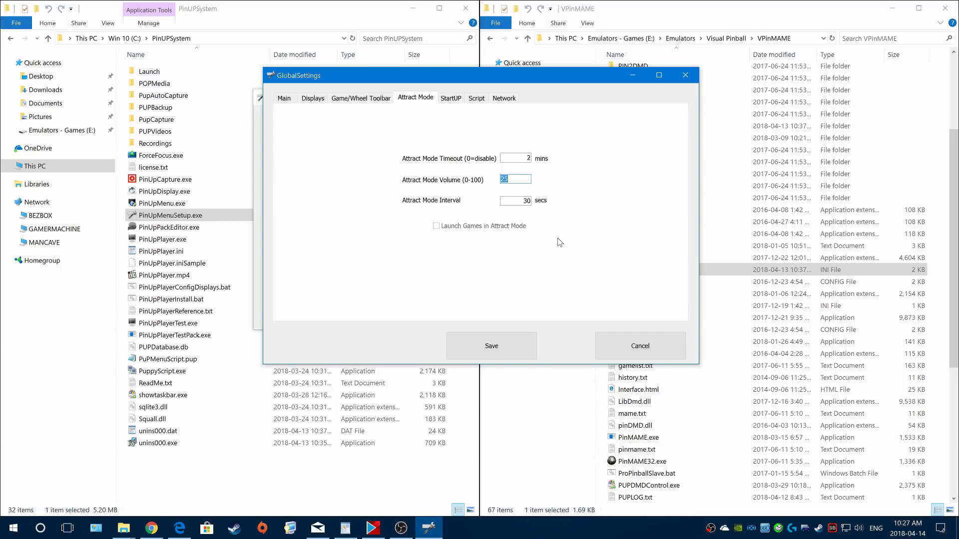
pyautogui.click(454, 99)
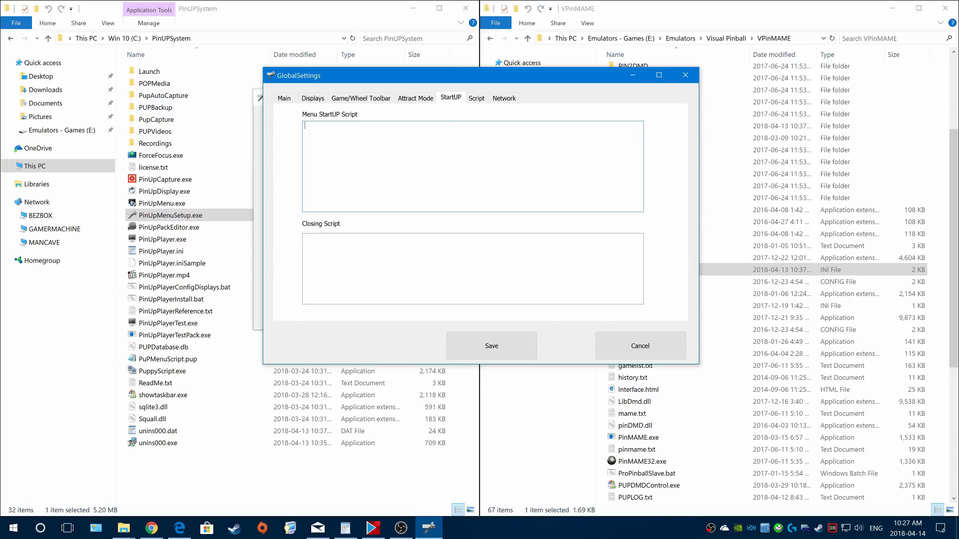
pyautogui.click(476, 98)
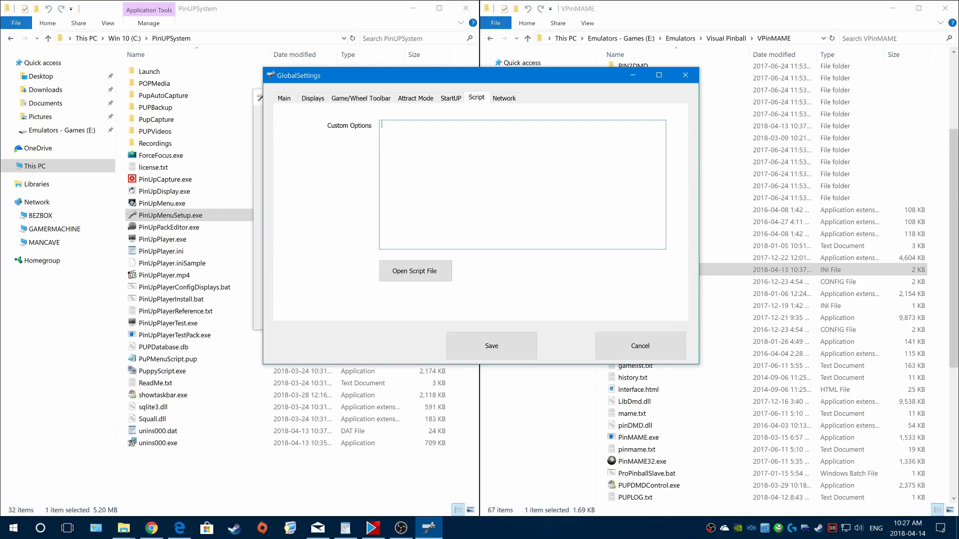
# - Open the PuPMenuScript.pup script file and select the useDOF setting in the DOF config section
pyautogui.click(448, 269)
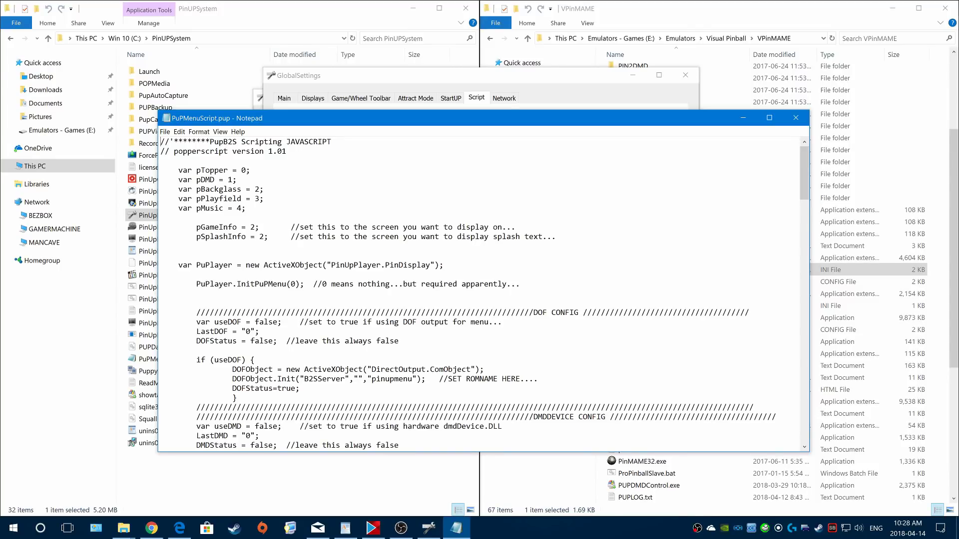
pyautogui.doubleClick(265, 322)
pyautogui.click(265, 322)
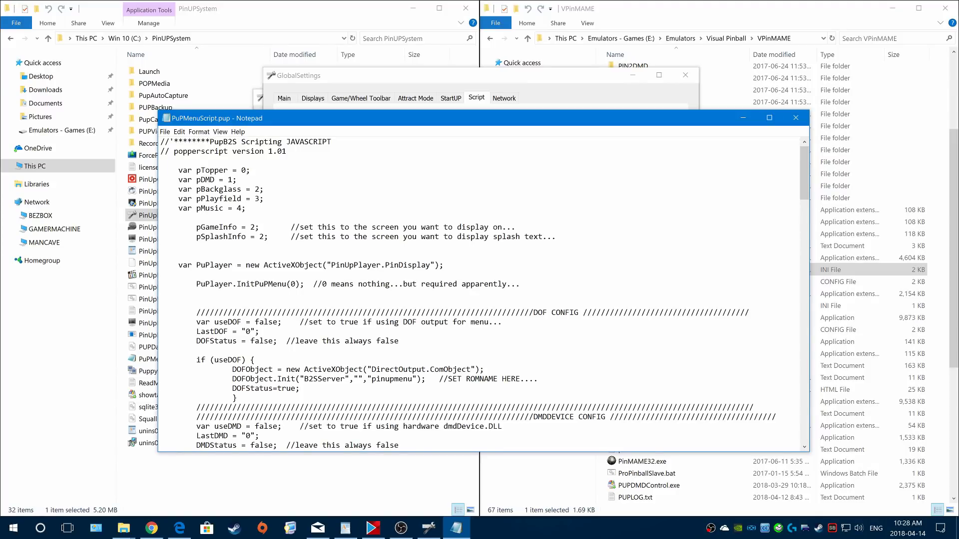
# - Close the menu script file, check the default media share option for network PCs and save the global settings
pyautogui.moveTo(255, 322); pyautogui.dragTo(278, 322)
pyautogui.click(796, 118)
pyautogui.click(503, 99)
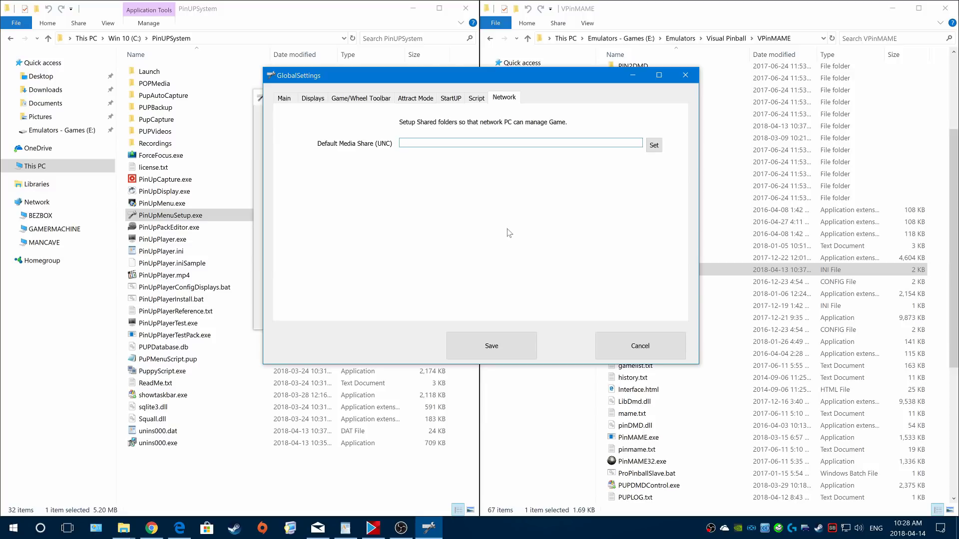
pyautogui.click(506, 355)
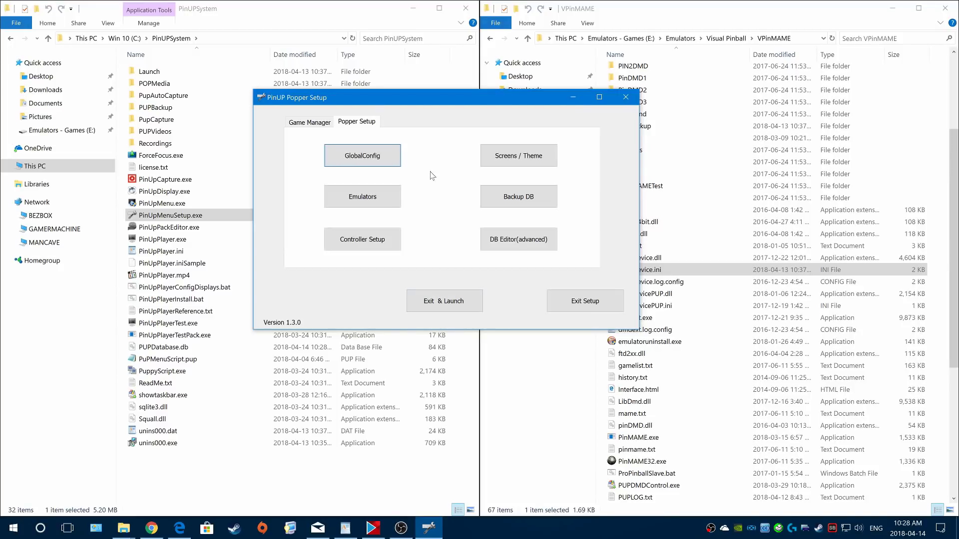
# - Open the emulator setup and examine the general, launch script and network settings of Visual Pinball X
pyautogui.click(382, 203)
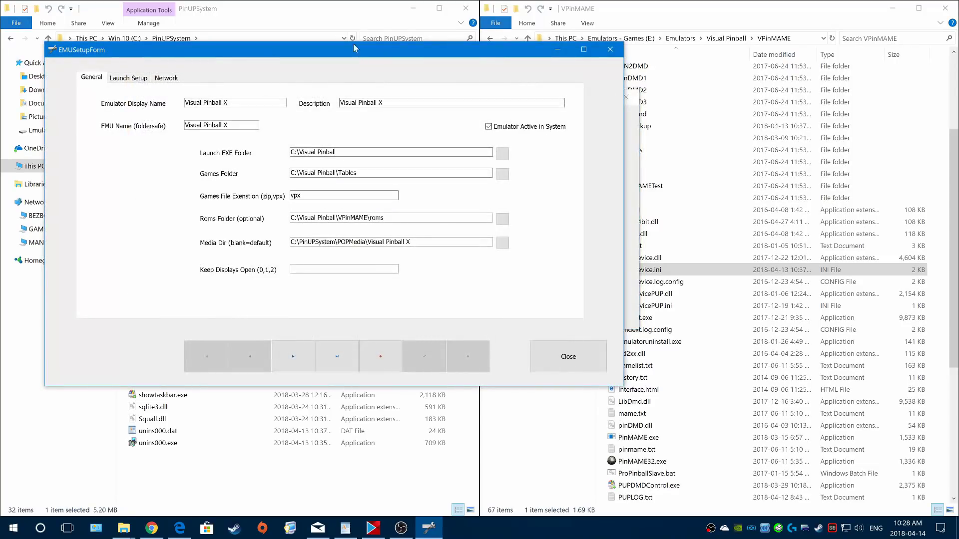
pyautogui.moveTo(352, 52); pyautogui.dragTo(498, 62)
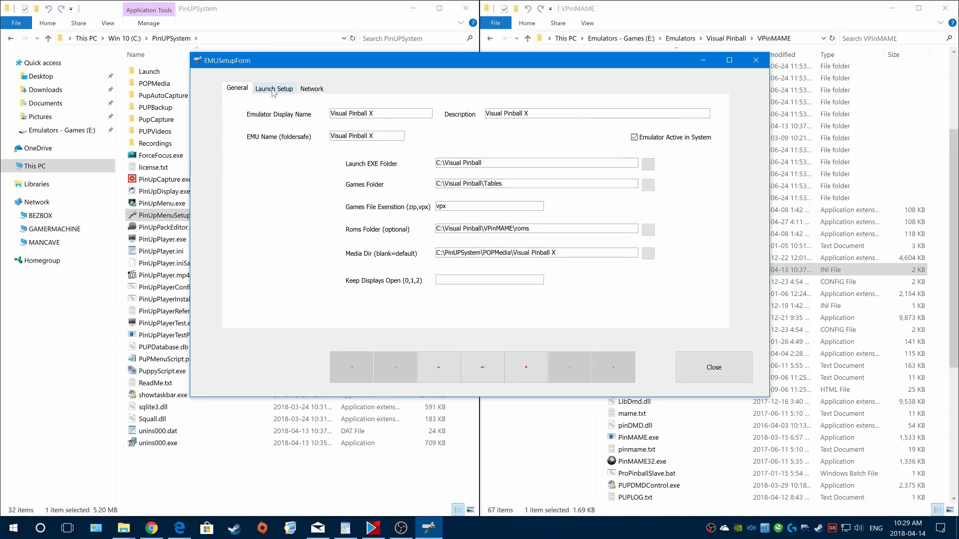
pyautogui.click(273, 90)
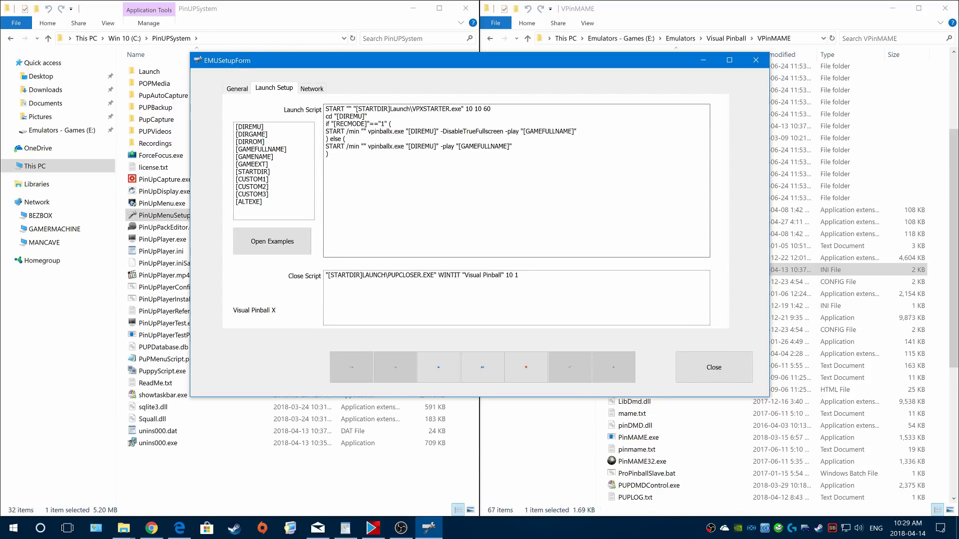
pyautogui.press('Tab')
pyautogui.hotkey('ctrl', 'End')
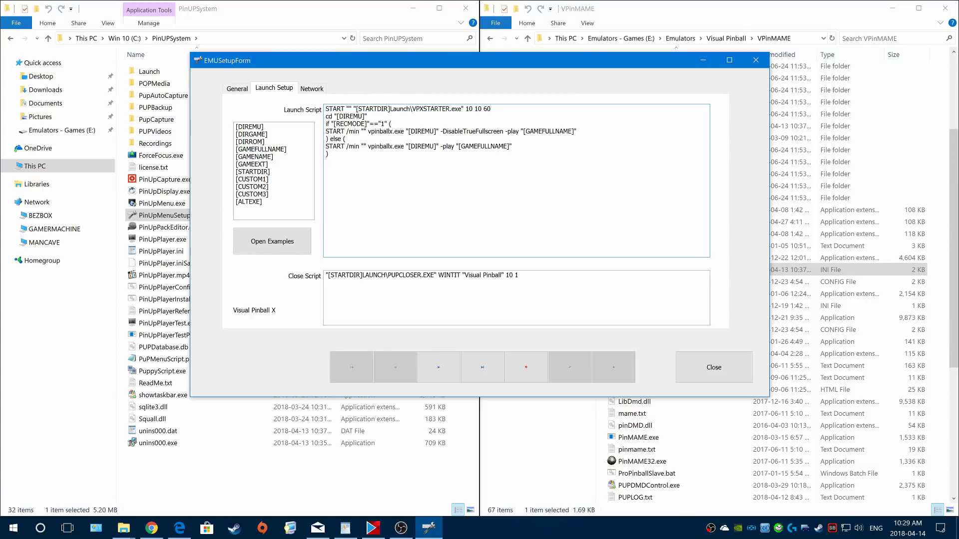
pyautogui.click(234, 93)
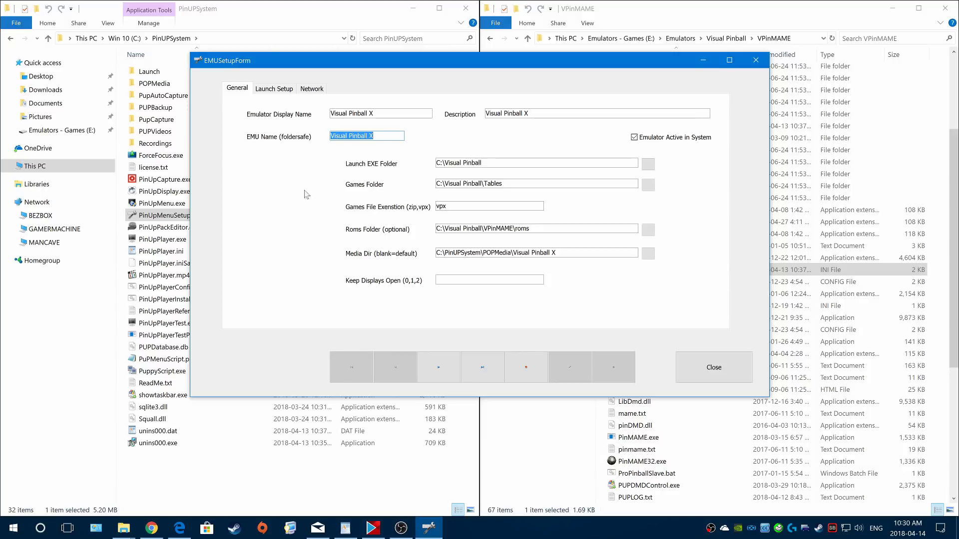
pyautogui.click(283, 90)
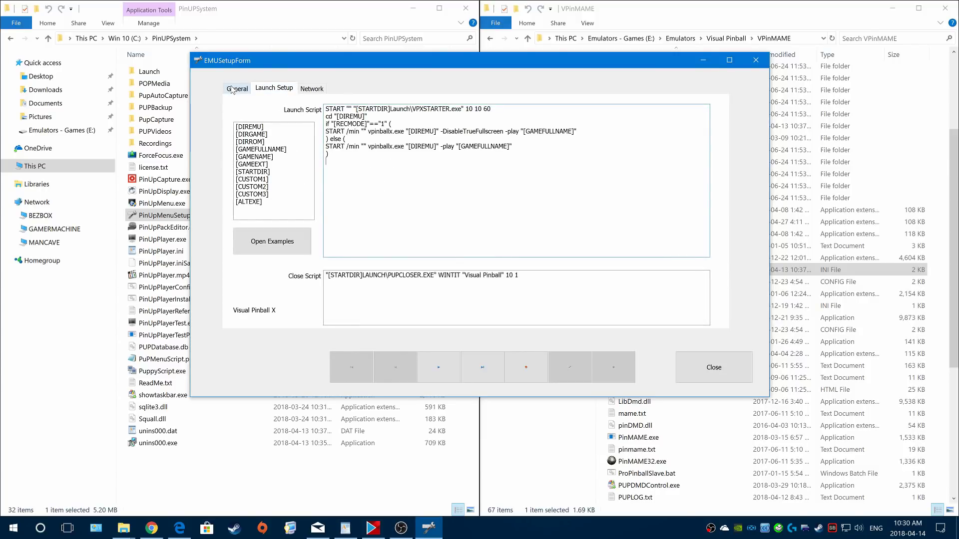
pyautogui.click(312, 90)
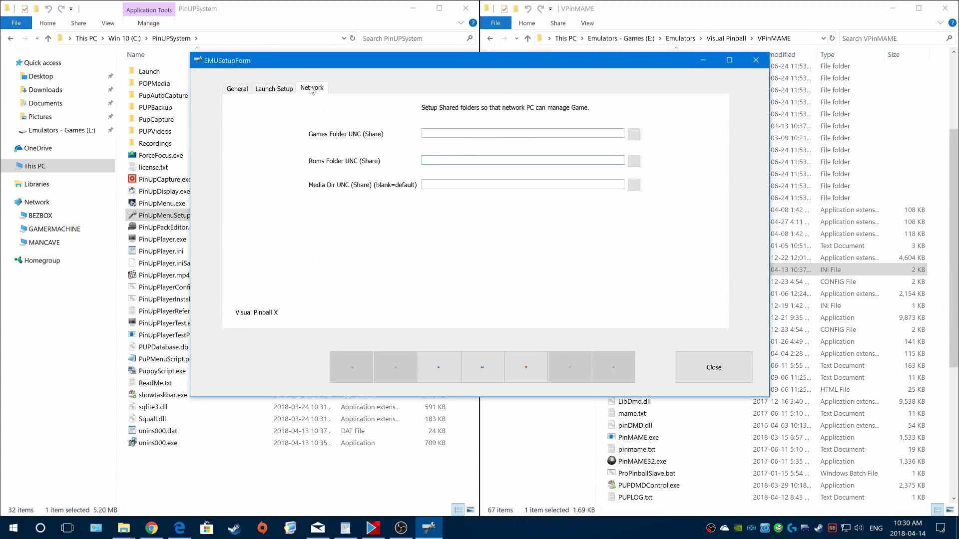
pyautogui.click(236, 91)
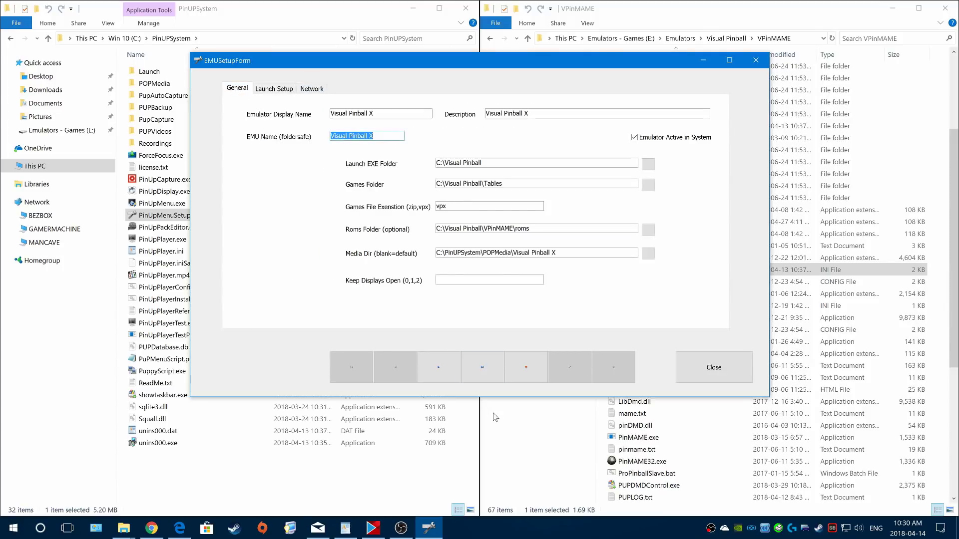
# - Go past Pinball FX2 to the Pinball FX3 emulator entry and examine its launch and close scripts
pyautogui.click(441, 370)
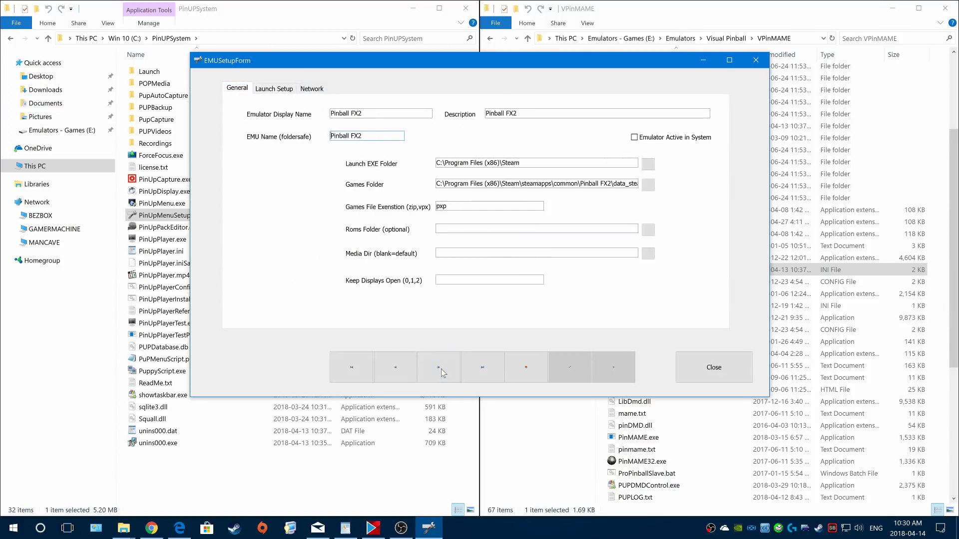
pyautogui.click(442, 370)
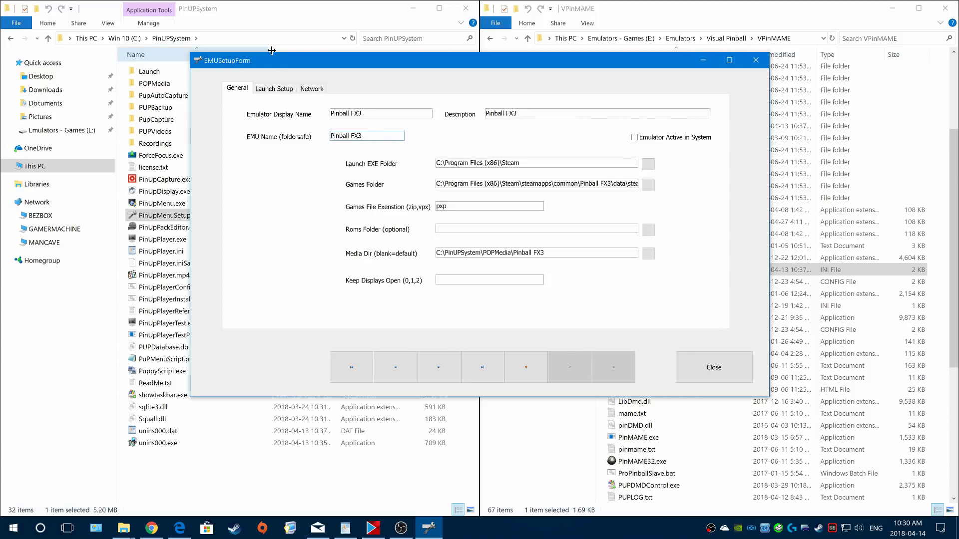
pyautogui.click(281, 88)
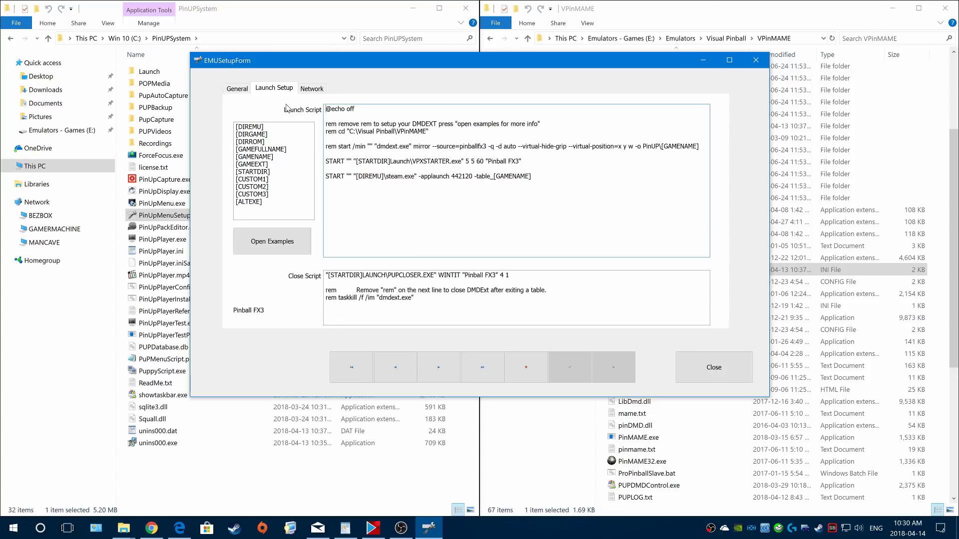
pyautogui.click(239, 93)
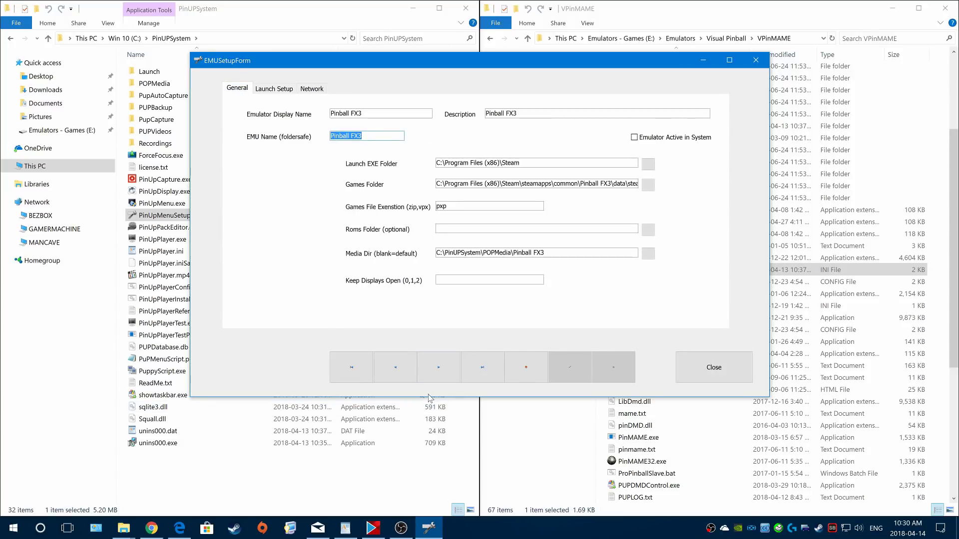
# - Go to the Future Pinball emulator entry and examine its general settings and its launch and close scripts
pyautogui.click(439, 369)
pyautogui.click(438, 368)
pyautogui.click(440, 370)
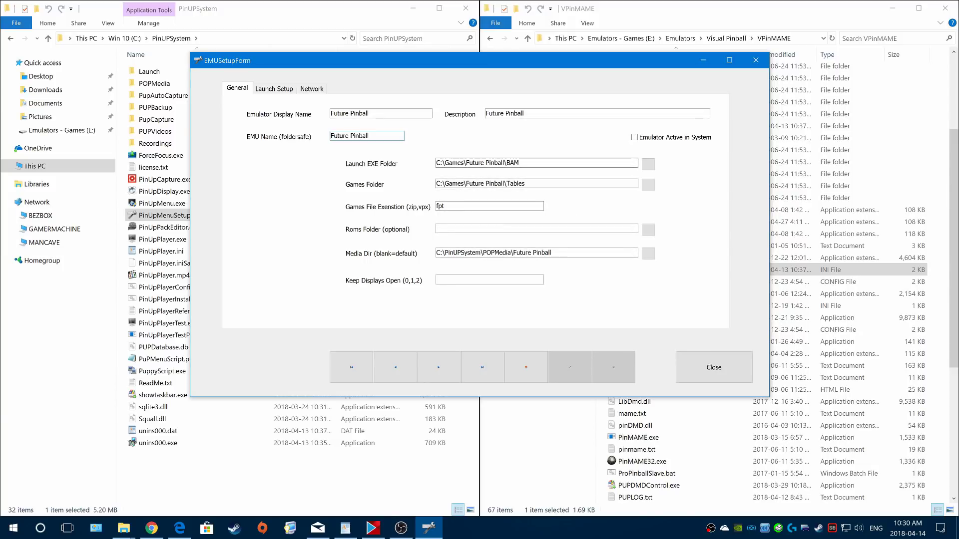
pyautogui.click(274, 89)
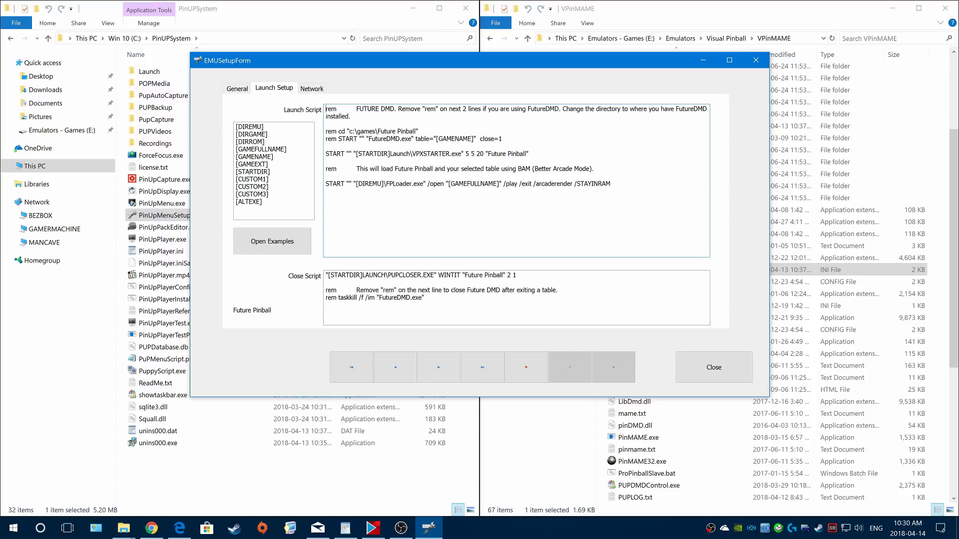
pyautogui.click(240, 90)
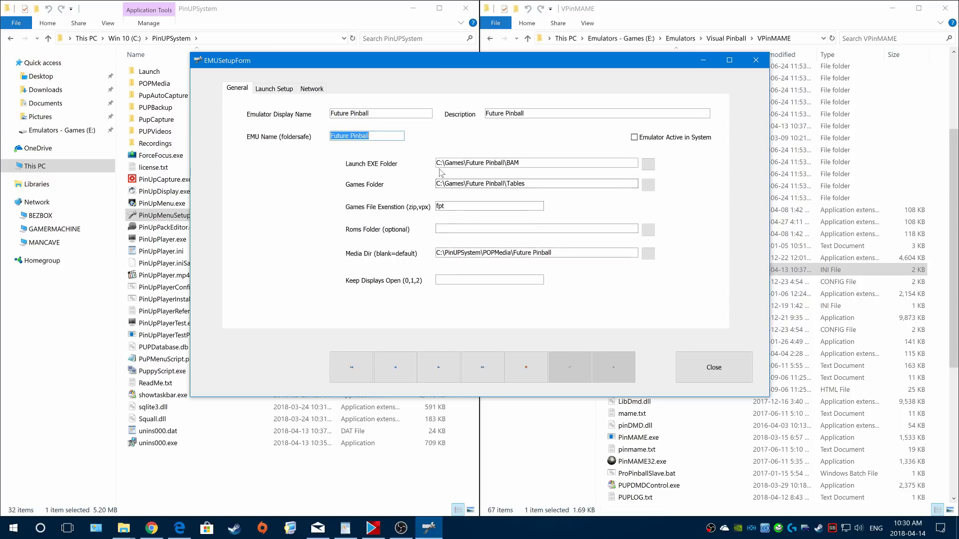
# - View the PC Games emulator entry and return to the Visual Pinball X entry
pyautogui.click(438, 370)
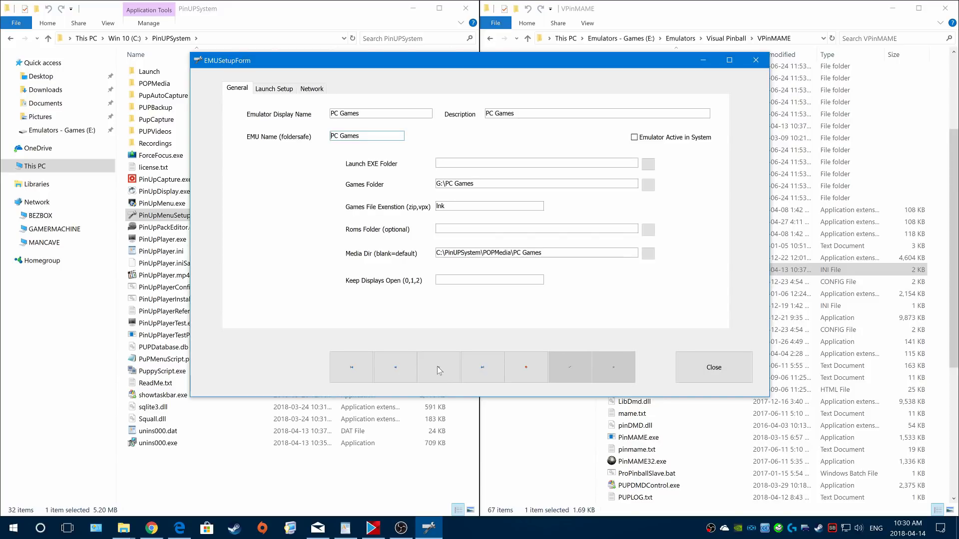
pyautogui.click(395, 366)
pyautogui.click(395, 366)
pyautogui.click(394, 365)
pyautogui.click(392, 365)
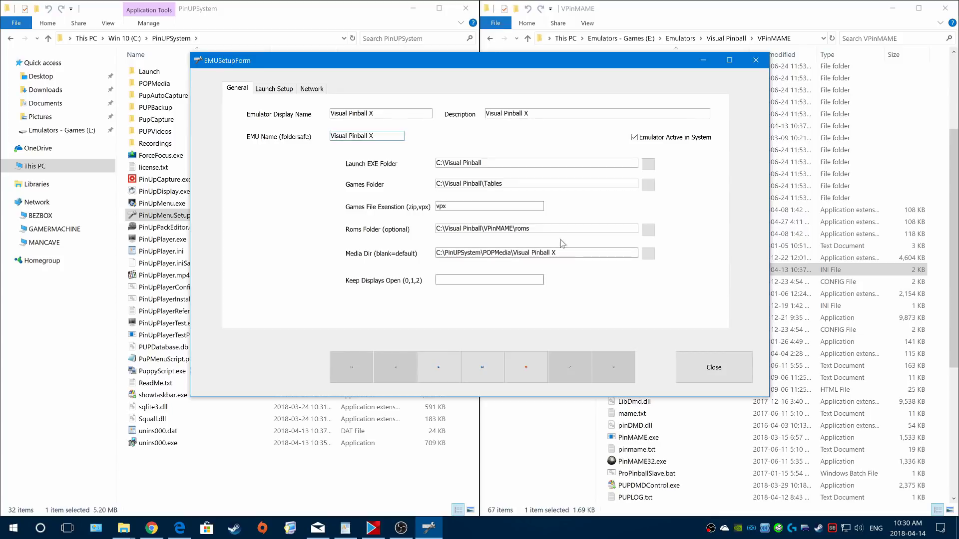
# - Compare the Visual Pinball X media directory path with the emulator folders inside POPMedia in File Explorer
pyautogui.moveTo(557, 253); pyautogui.dragTo(442, 253)
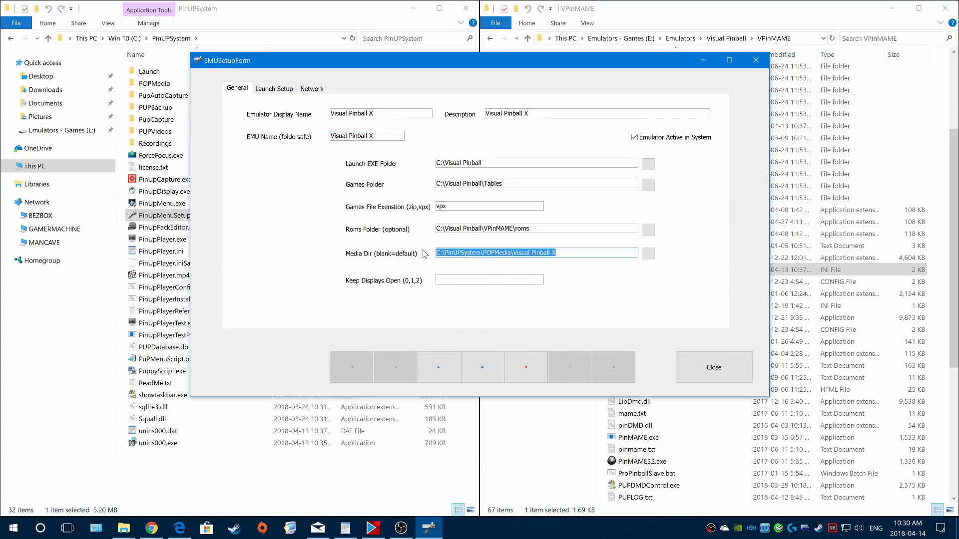
pyautogui.moveTo(515, 68); pyautogui.dragTo(686, 87)
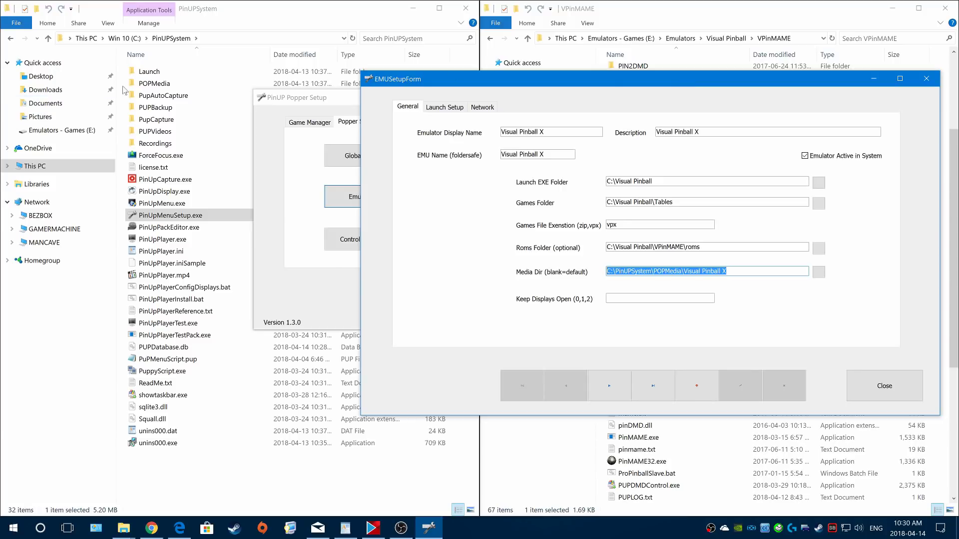
pyautogui.doubleClick(152, 83)
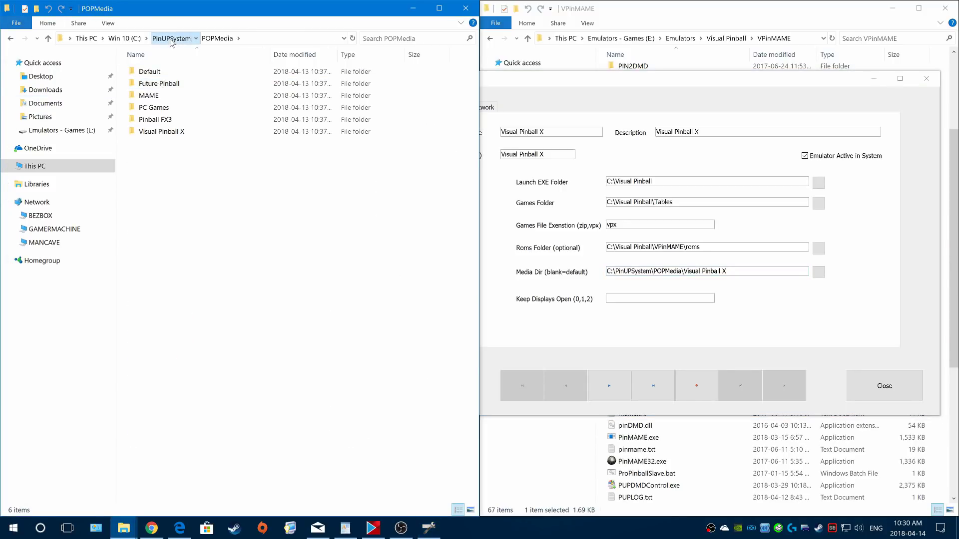
pyautogui.click(172, 43)
pyautogui.doubleClick(160, 85)
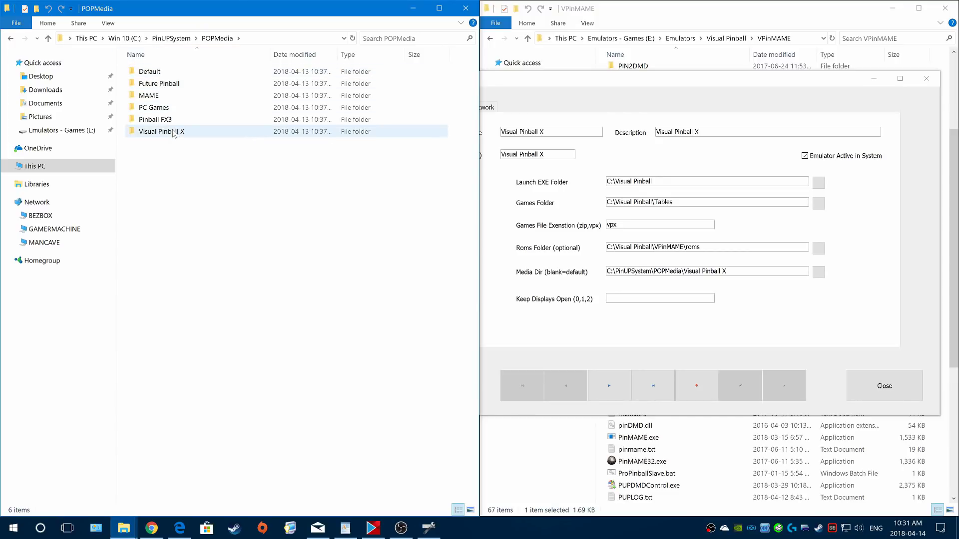
pyautogui.moveTo(174, 134)
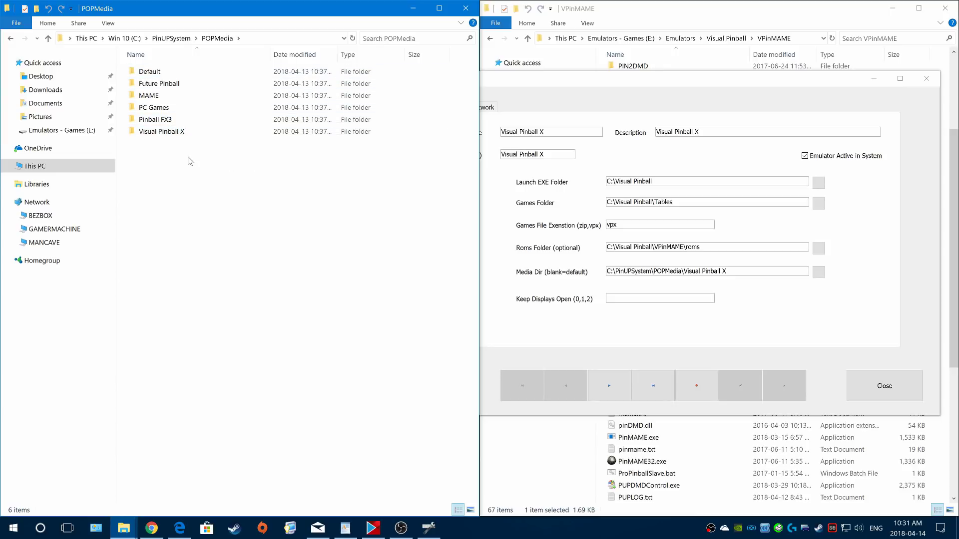
# - Return to the emulator setup form in PinUP Popper Setup and close it
pyautogui.click(694, 78)
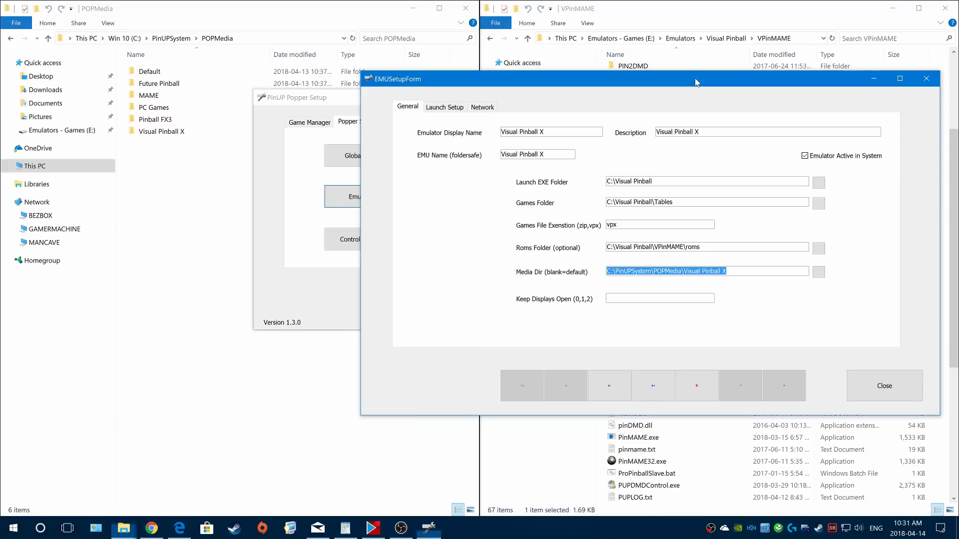
pyautogui.moveTo(694, 78); pyautogui.dragTo(526, 70)
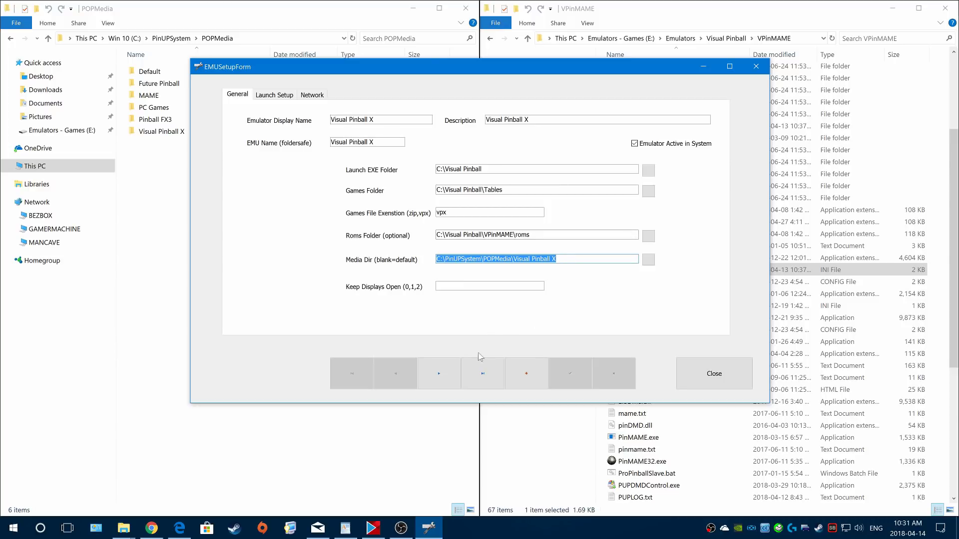
pyautogui.click(732, 379)
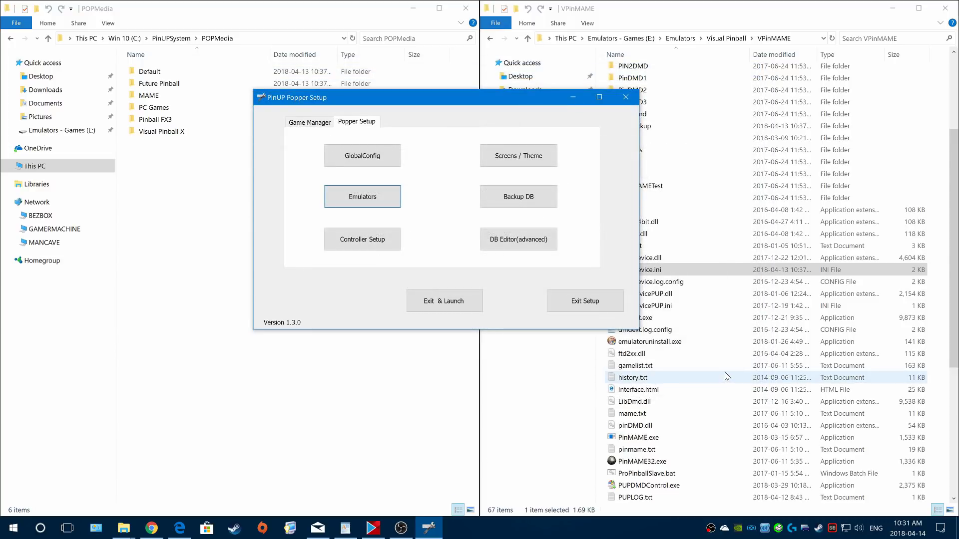
# - Open the controller setup and inspect the key assignment of the Record Start/Stop function
pyautogui.click(381, 240)
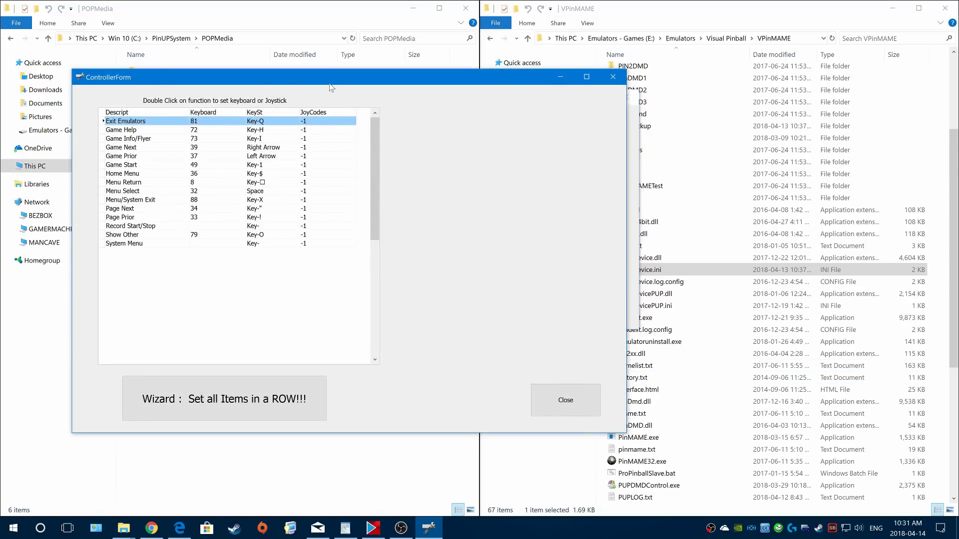
pyautogui.moveTo(330, 88); pyautogui.dragTo(450, 78)
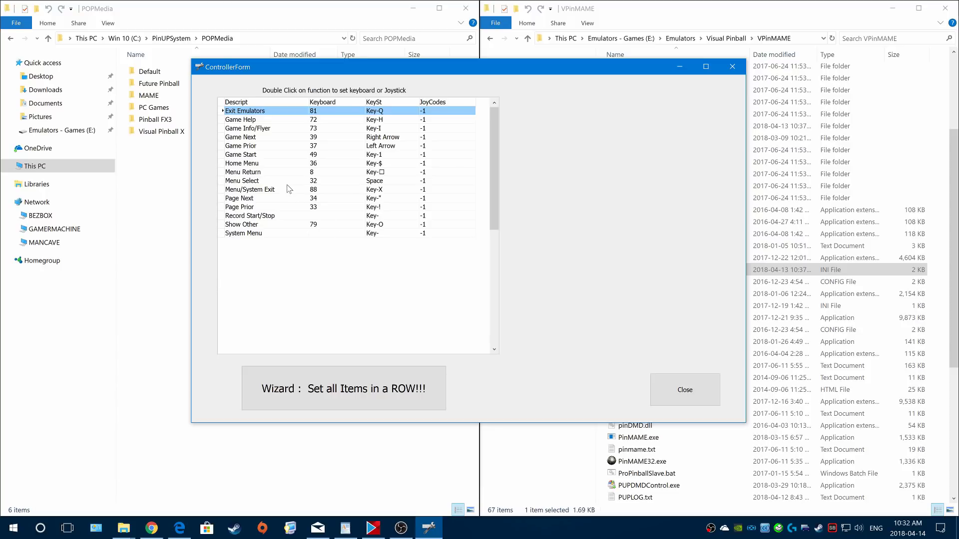
pyautogui.click(287, 219)
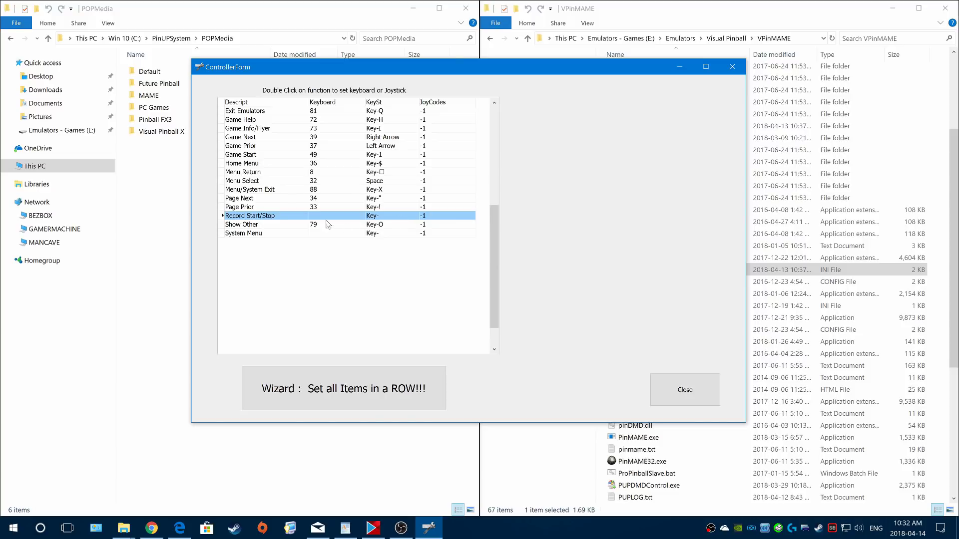
# - Review the keyboard and joystick assignments of the controller functions from Exit Emulators through Game Start
pyautogui.click(287, 111)
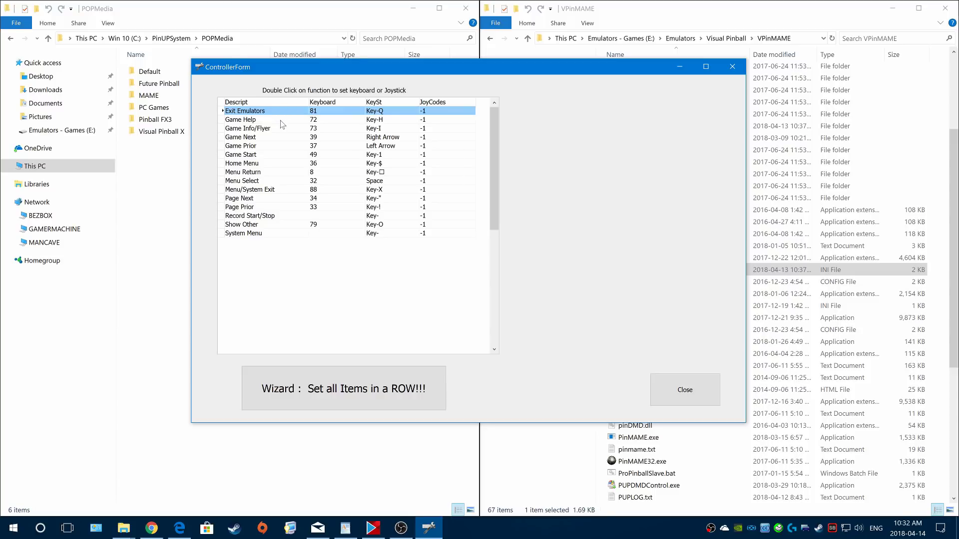
pyautogui.click(281, 120)
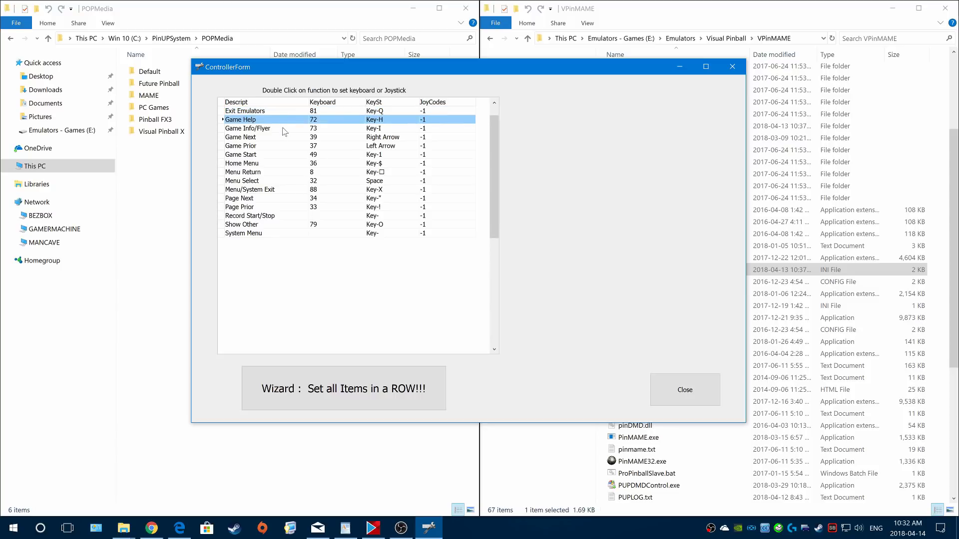
pyautogui.click(283, 131)
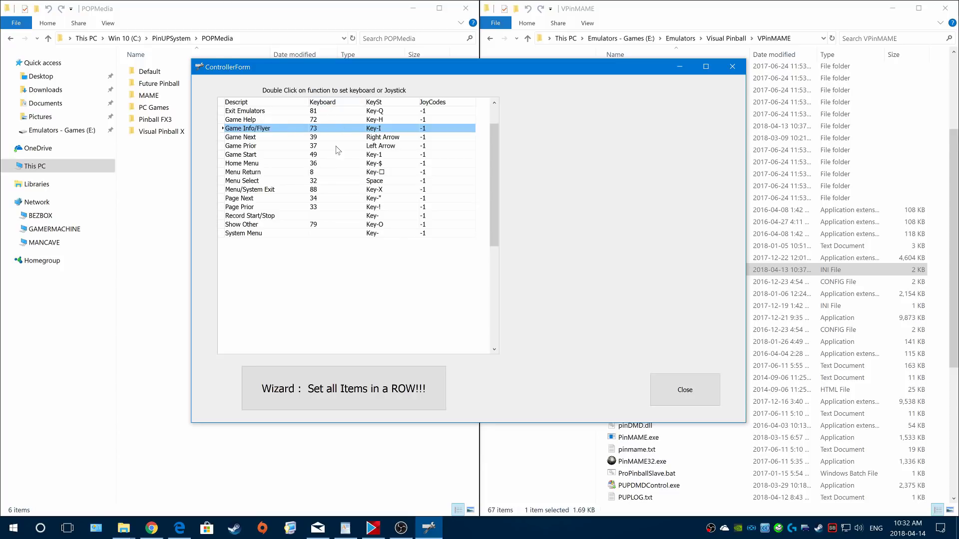
pyautogui.click(273, 138)
pyautogui.click(276, 147)
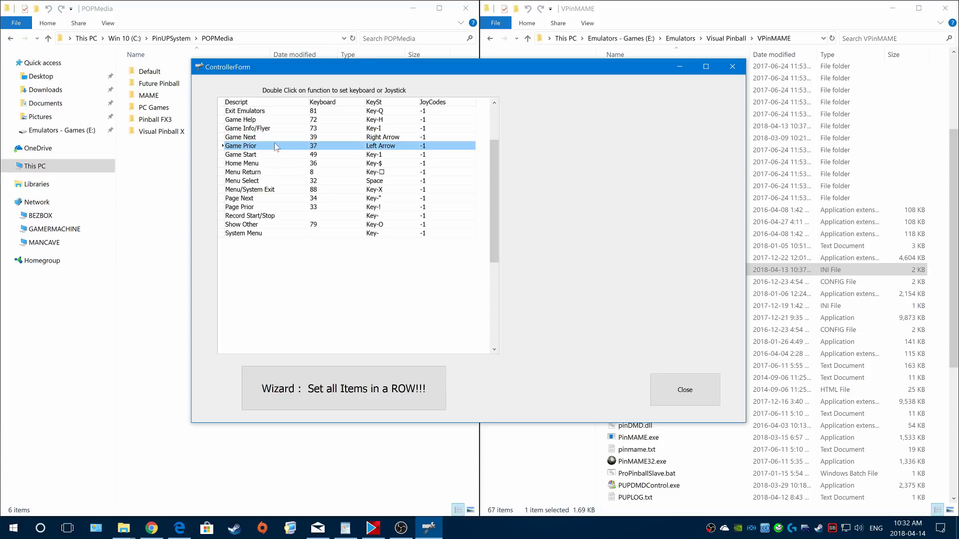
pyautogui.click(274, 155)
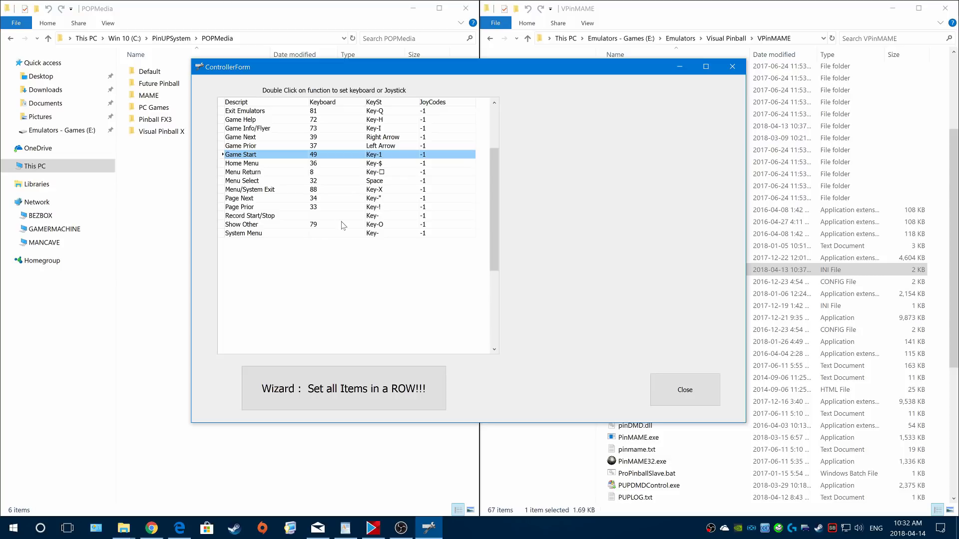
# - Review the key assignments of the controller functions from Home Menu through Show Other, and close the controller form
pyautogui.click(273, 166)
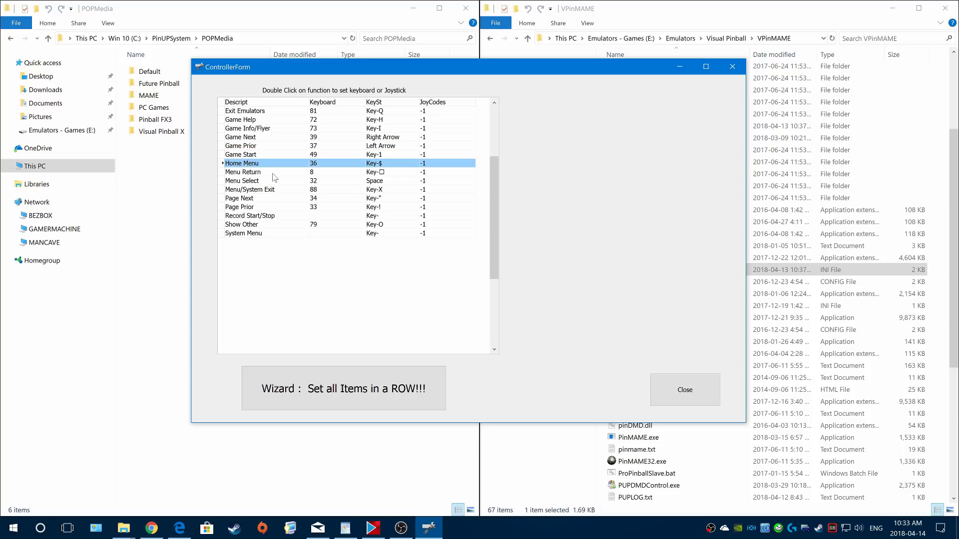
pyautogui.click(273, 174)
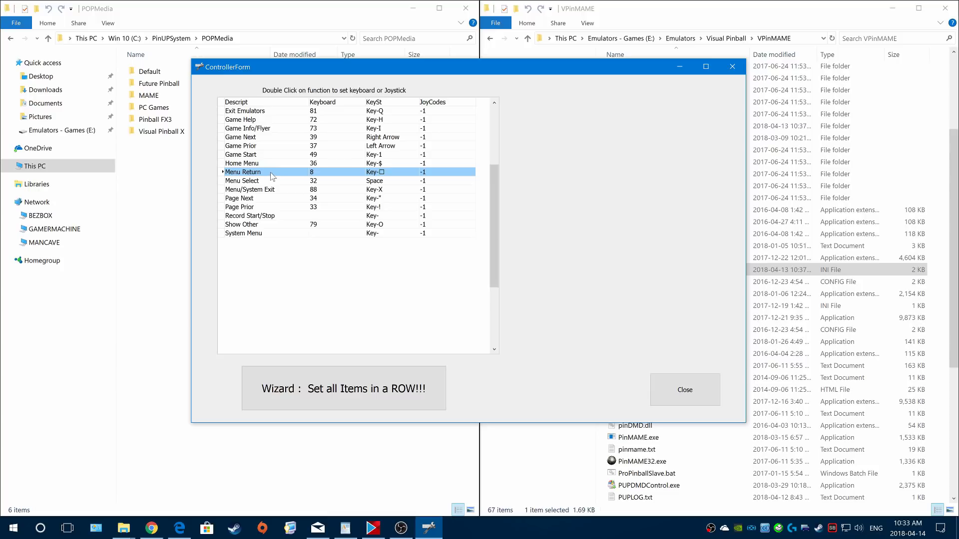
pyautogui.click(279, 183)
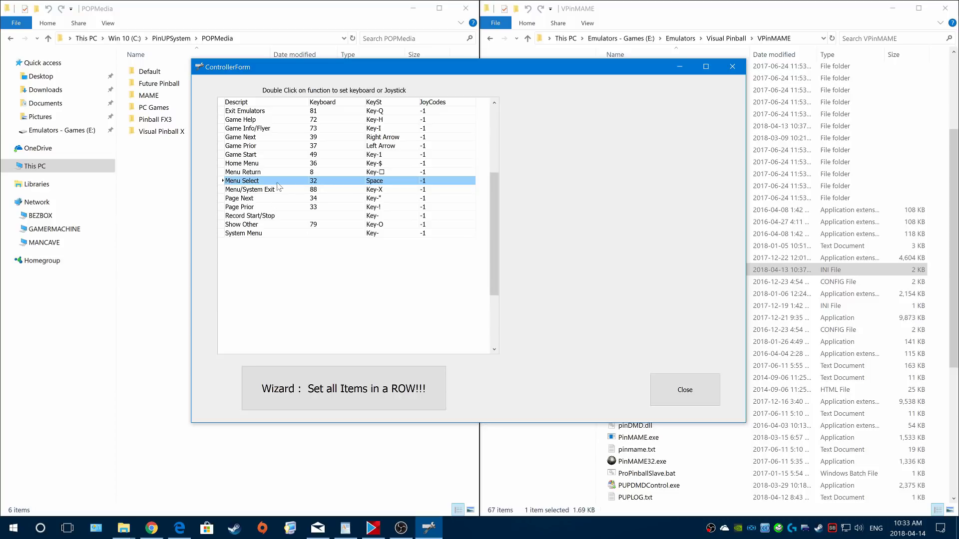
pyautogui.click(281, 191)
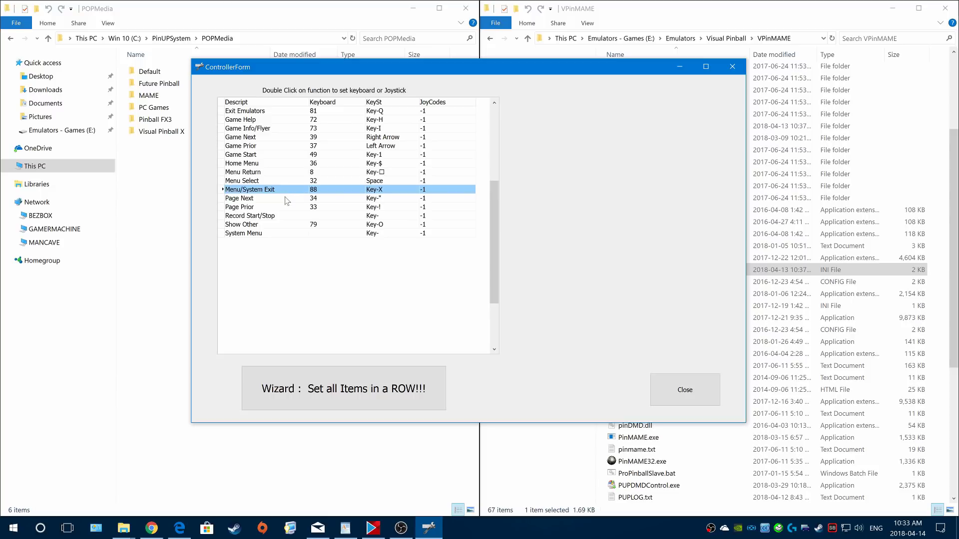
pyautogui.click(288, 199)
pyautogui.click(288, 209)
pyautogui.click(292, 200)
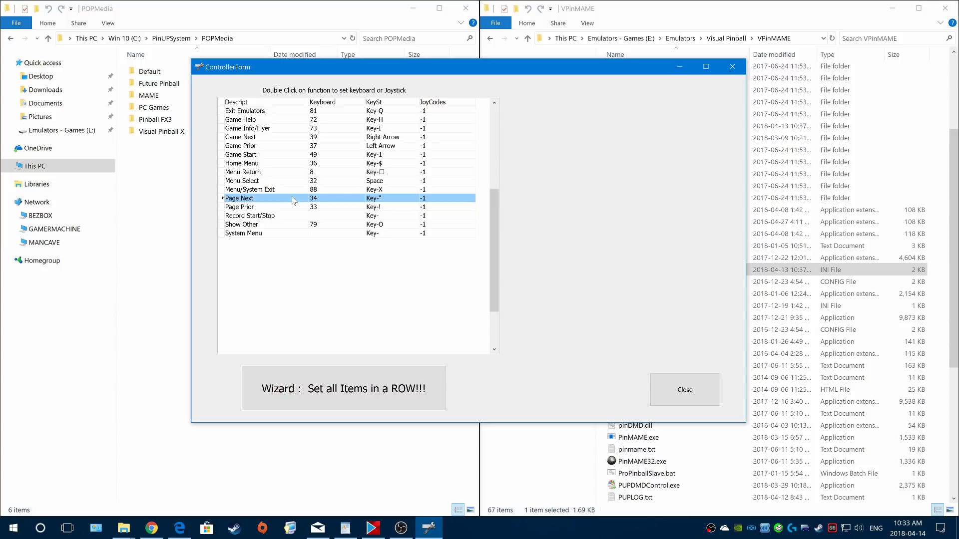
pyautogui.click(271, 226)
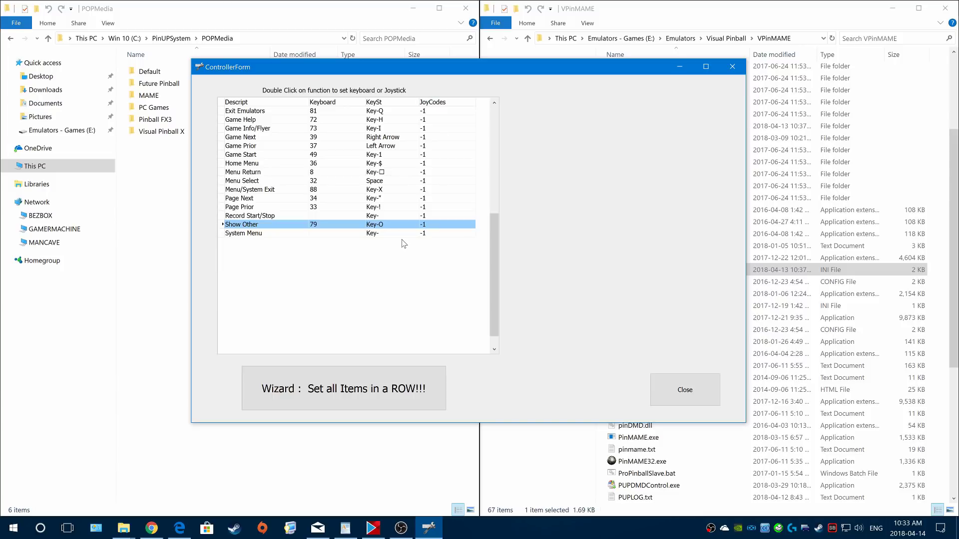
pyautogui.click(672, 398)
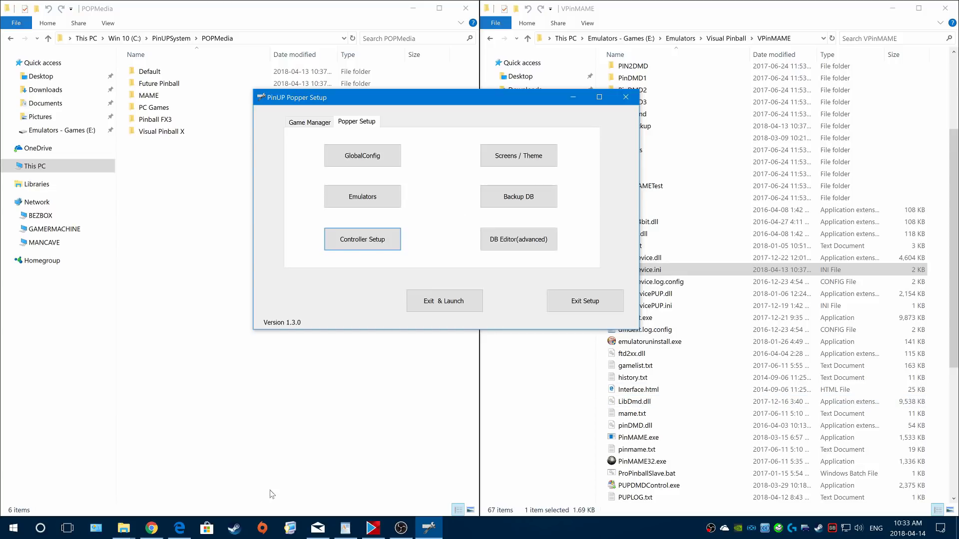
# - Switch to Chrome, compare the 3_button_front.png and 4_button_front.png cabinet button layouts, and minimize the browser
pyautogui.click(152, 528)
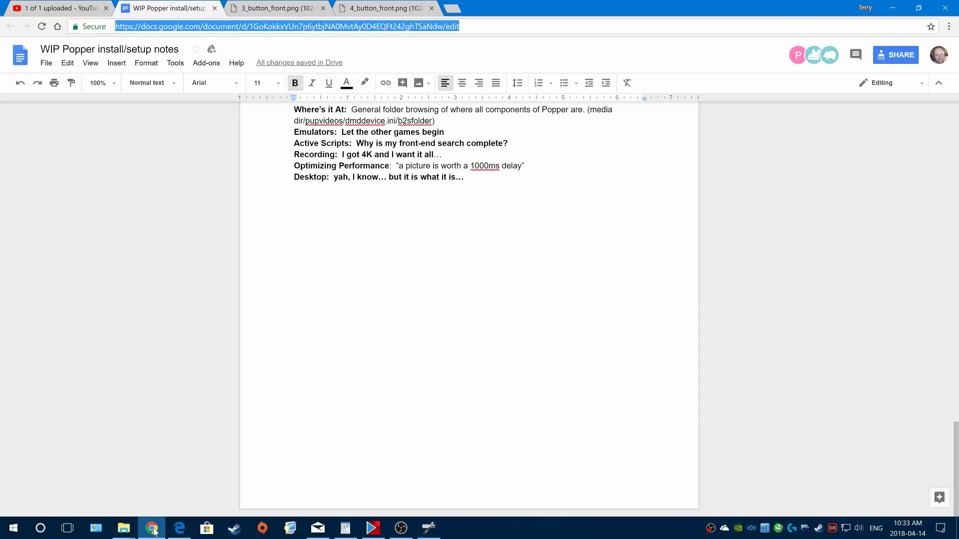
pyautogui.click(315, 6)
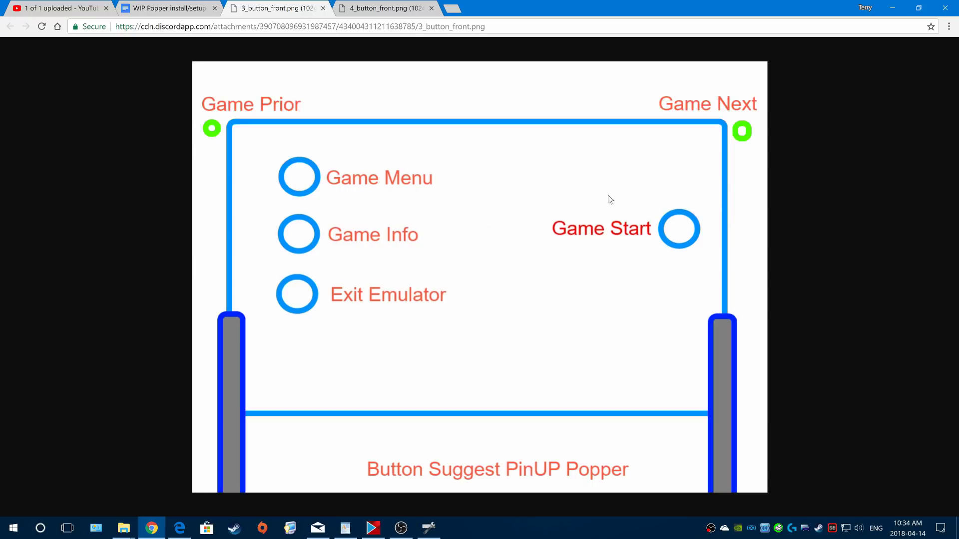
pyautogui.click(392, 9)
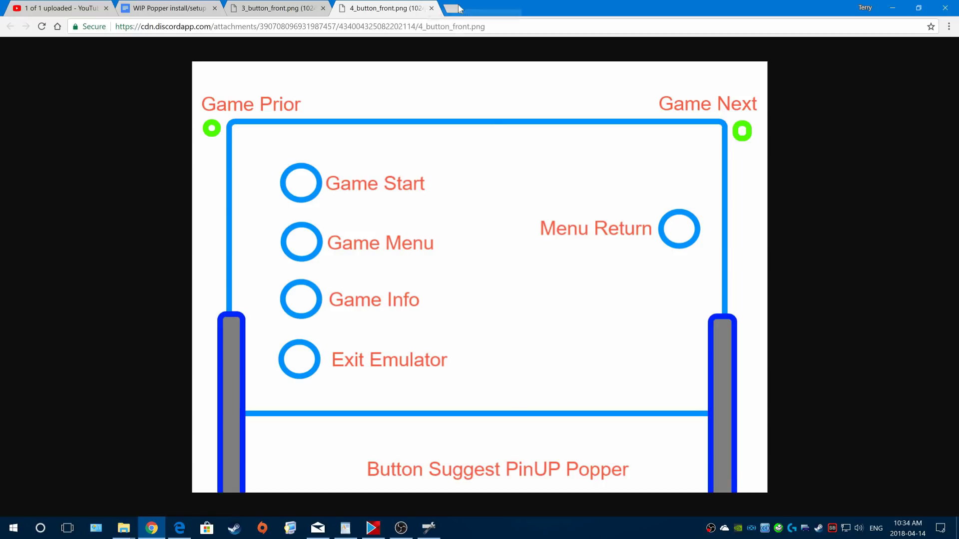
pyautogui.click(892, 7)
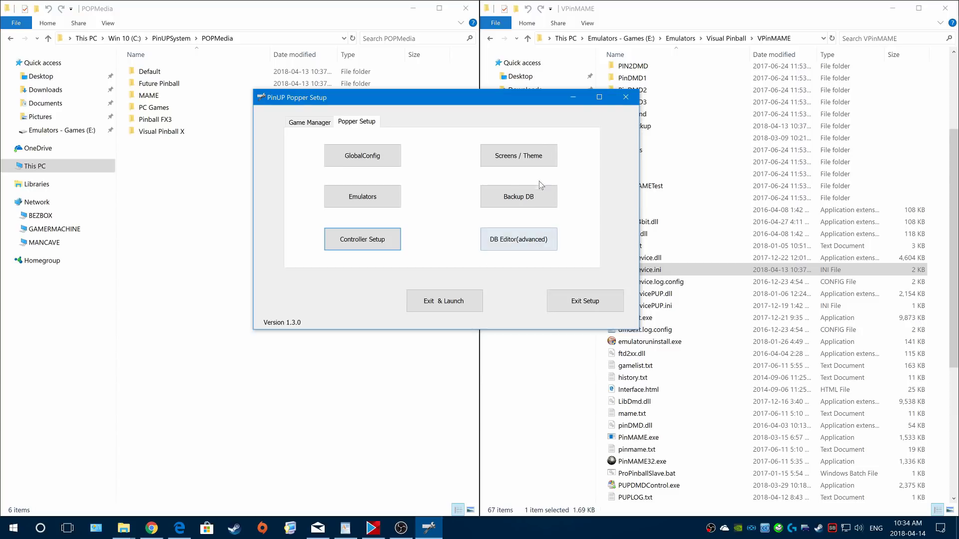
# - Open the Screens / Theme settings in PuP Pack Editor and reposition the window to show all its sections
pyautogui.click(543, 160)
pyautogui.moveTo(592, 49); pyautogui.dragTo(594, 20)
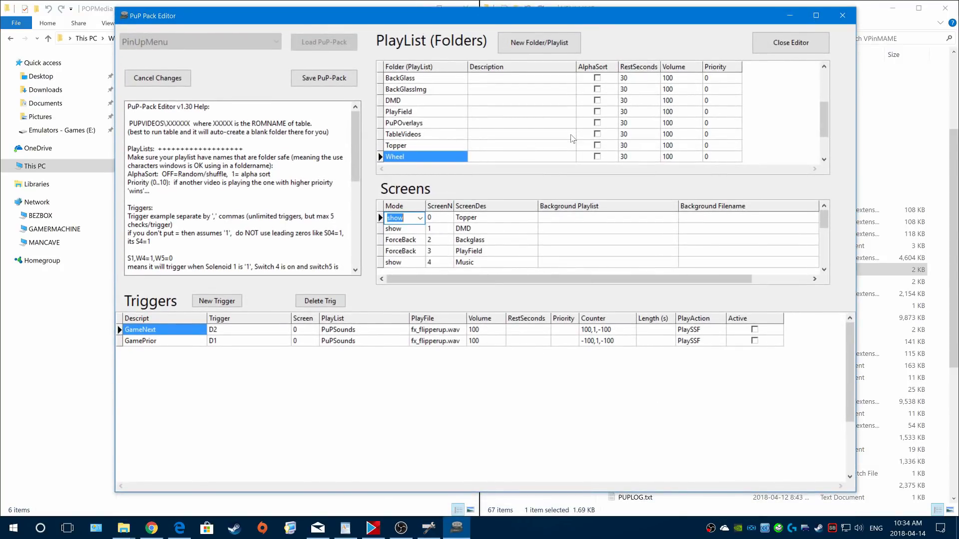
pyautogui.click(843, 17)
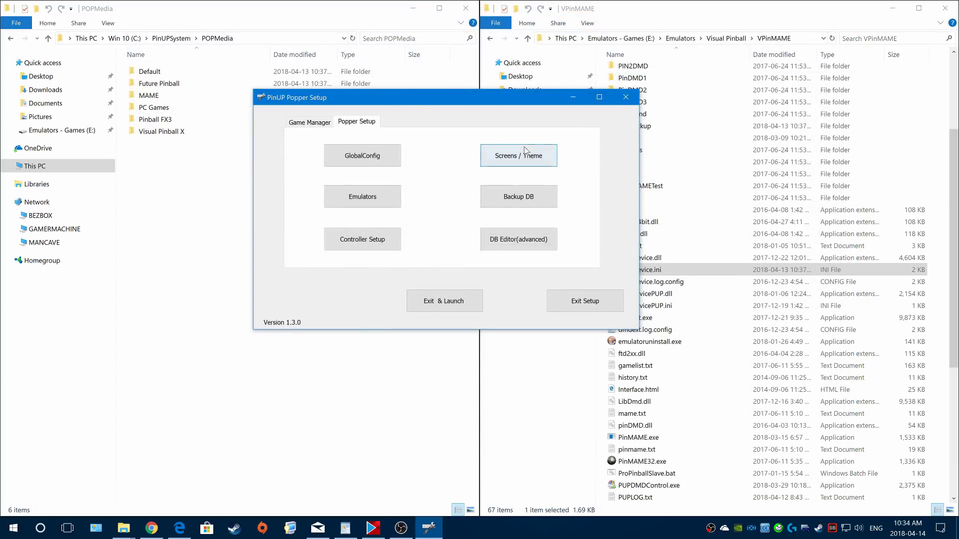
pyautogui.click(529, 160)
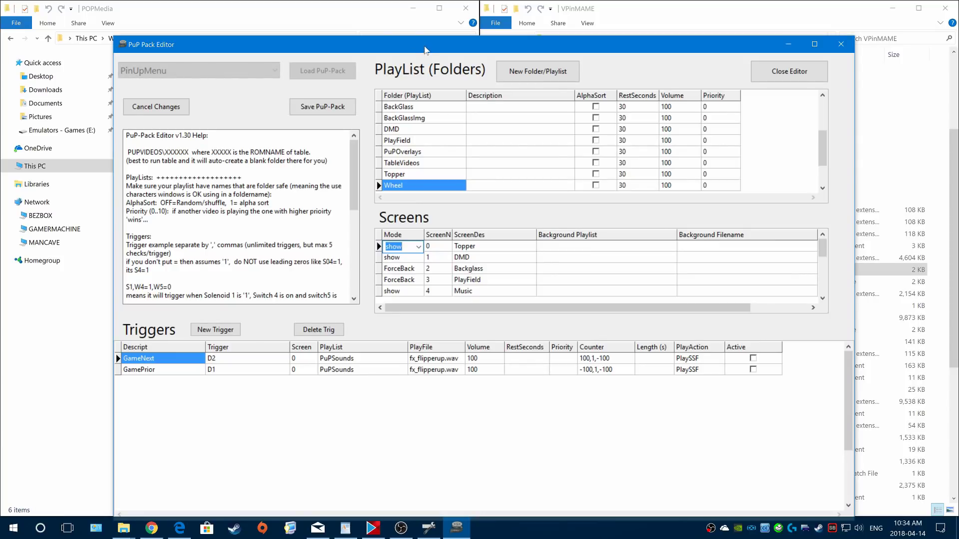
pyautogui.moveTo(428, 51)
pyautogui.mouseDown()
pyautogui.moveTo(432, 16)
pyautogui.moveTo(433, 34)
pyautogui.mouseUp()
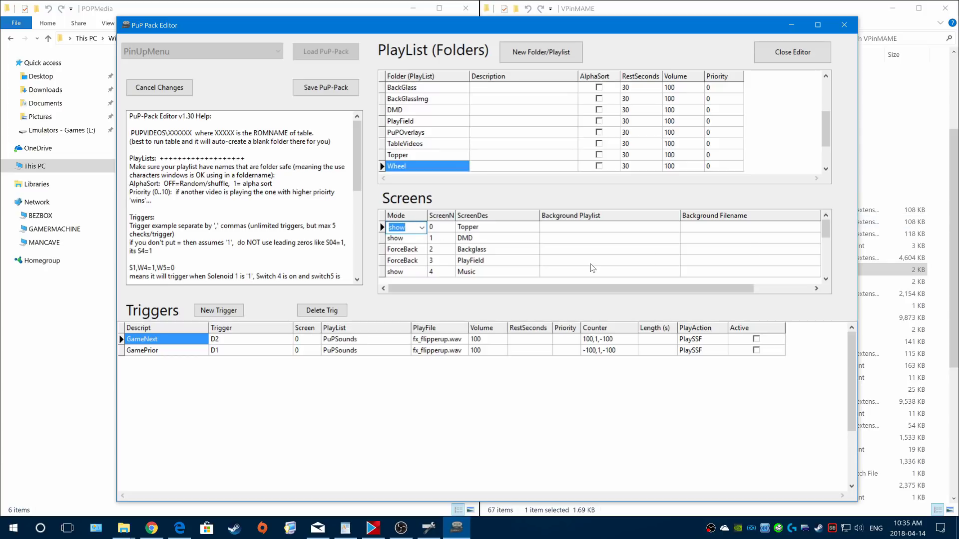
# - Set the mode of screen 0 (Topper) to off
pyautogui.click(422, 228)
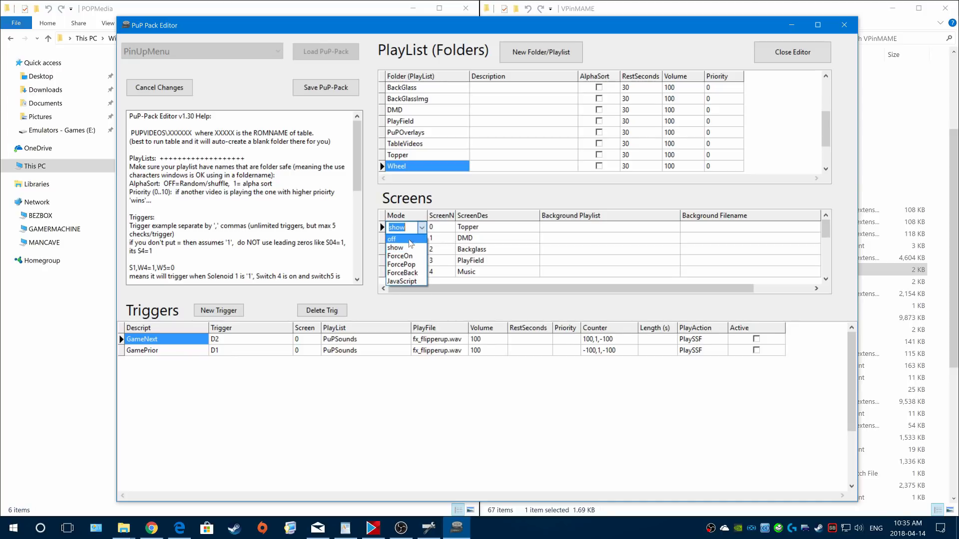
pyautogui.click(410, 241)
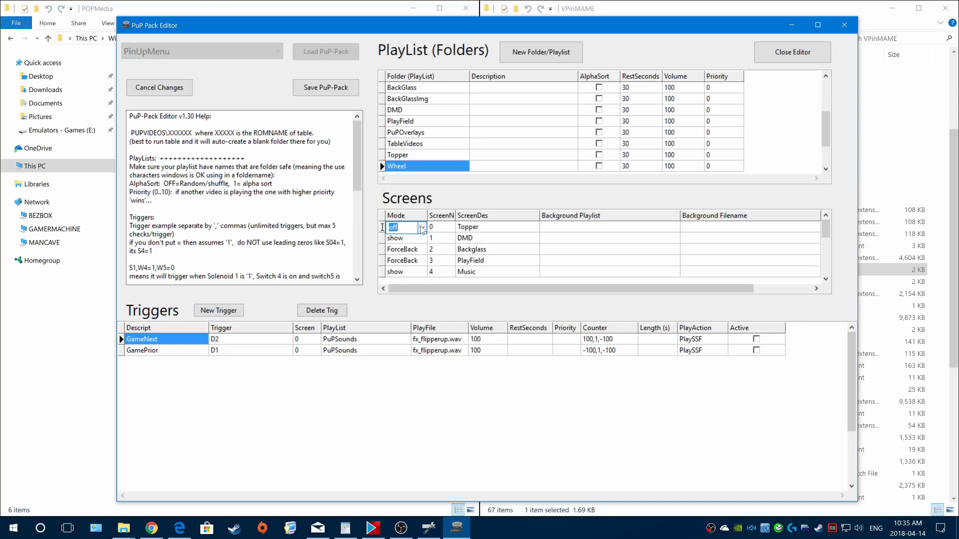
pyautogui.click(421, 241)
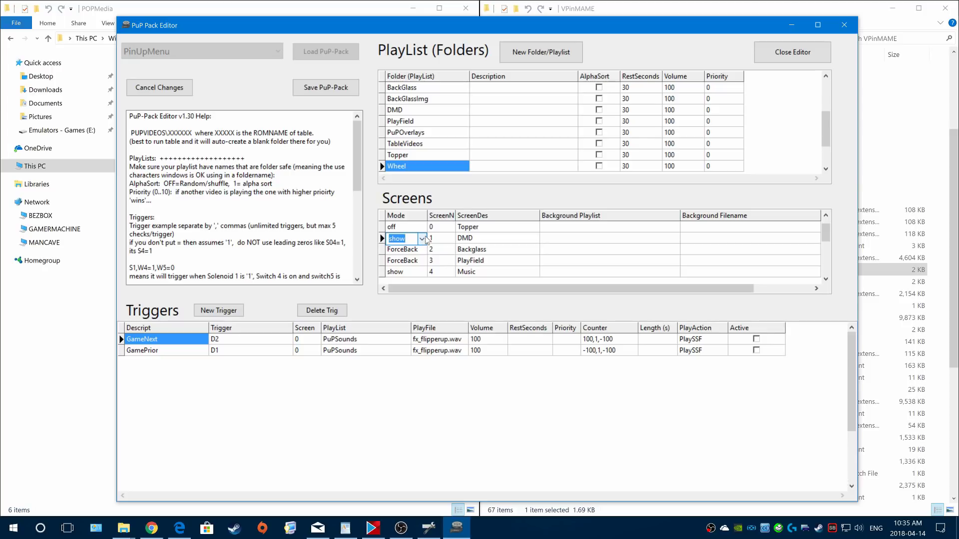
pyautogui.click(422, 238)
pyautogui.click(421, 250)
# - Set the mode of the Topper and DMD screens to show
pyautogui.click(424, 228)
pyautogui.click(424, 228)
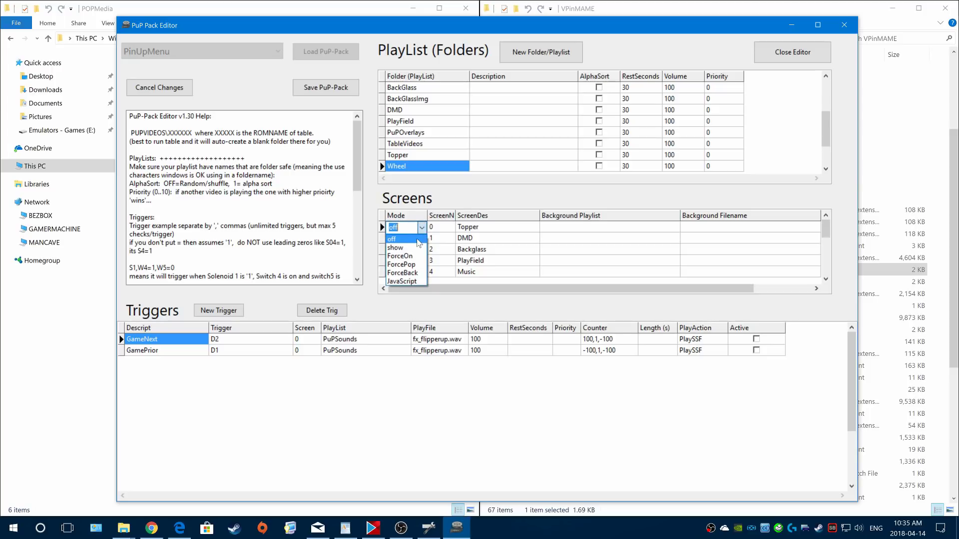
pyautogui.click(410, 237)
pyautogui.click(422, 239)
pyautogui.click(422, 239)
pyautogui.click(407, 249)
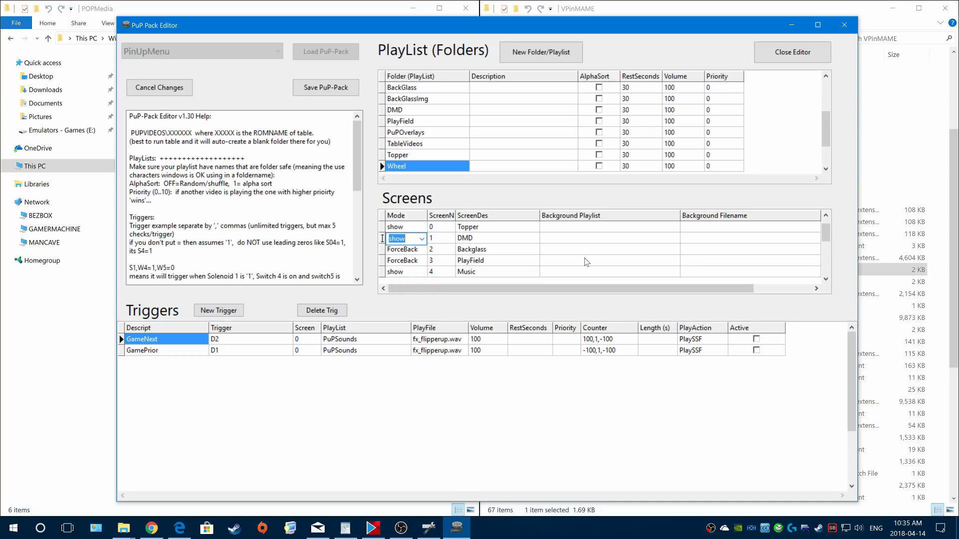
# - Examine the modes of all screens in the Screens list, from Topper through Help
pyautogui.press('Down')
pyautogui.press('Down')
pyautogui.press('Down')
pyautogui.press('Down')
pyautogui.press('Down')
pyautogui.press('Down')
pyautogui.press('Down')
pyautogui.press('Down')
pyautogui.press('Down')
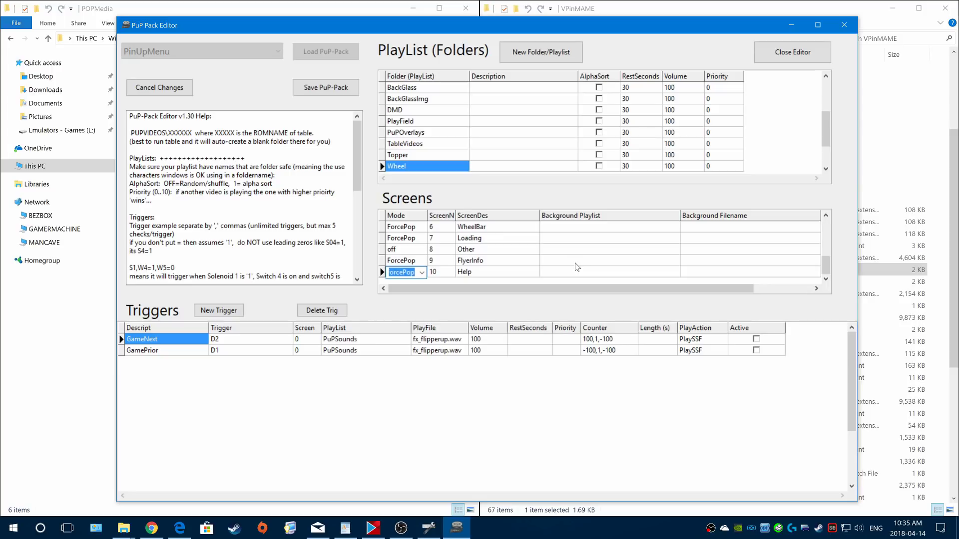
pyautogui.press('Up')
pyautogui.press('Up')
pyautogui.press('Up')
pyautogui.press('Up')
pyautogui.press('Up')
pyautogui.press('Up')
pyautogui.press('Up')
pyautogui.press('Up')
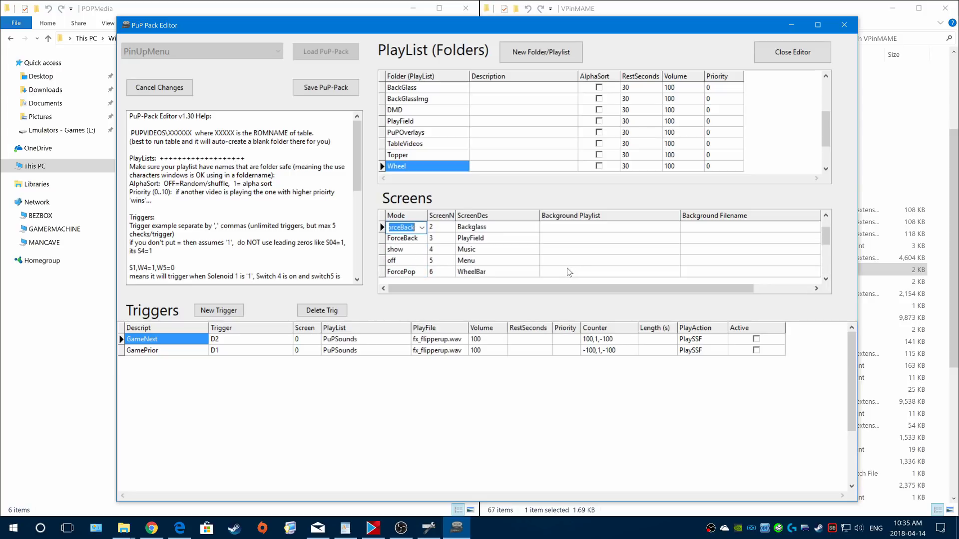
pyautogui.press('Up')
pyautogui.press('Up')
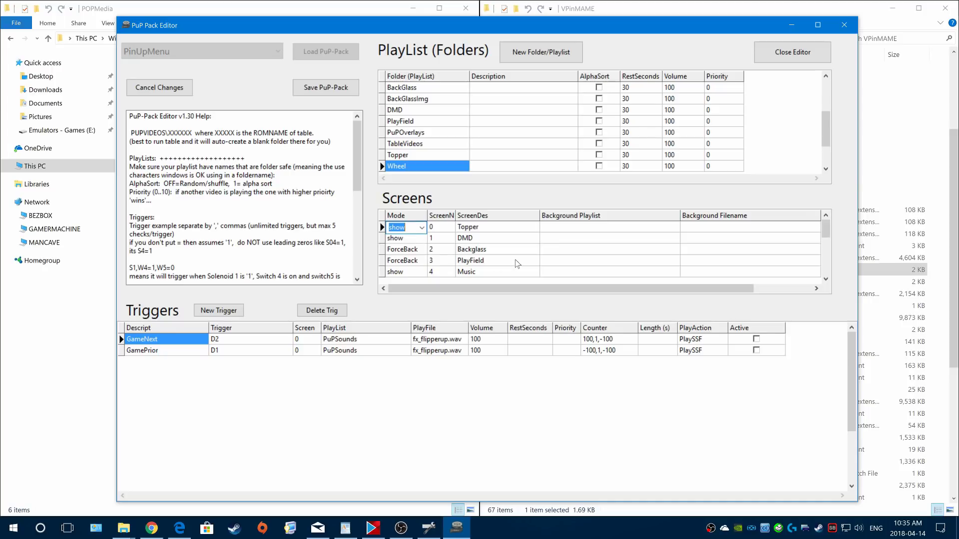
pyautogui.press('Down')
pyautogui.press('Down')
pyautogui.press('Down')
pyautogui.press('Down')
pyautogui.press('Down')
pyautogui.press('Down')
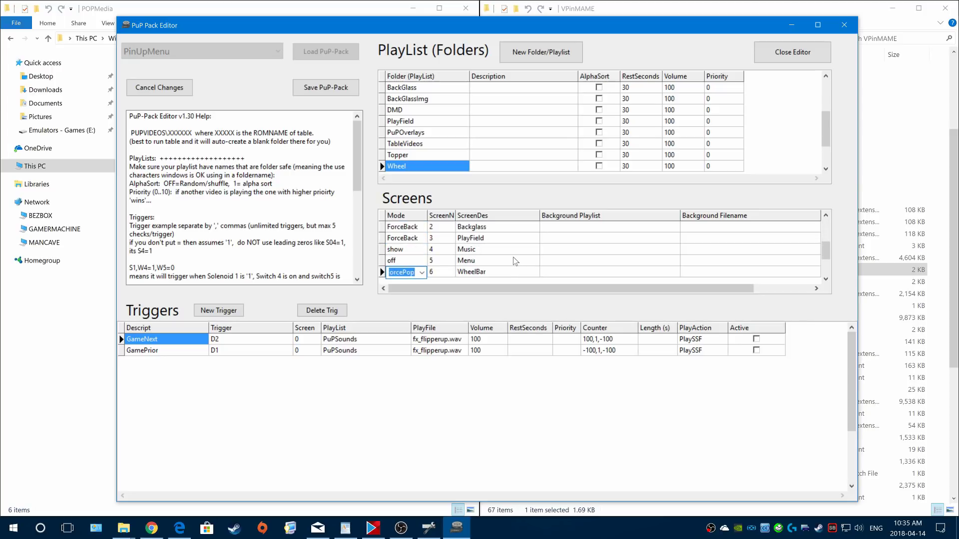
pyautogui.press('Down')
pyautogui.press('Down')
pyautogui.press('Down')
pyautogui.press('Down')
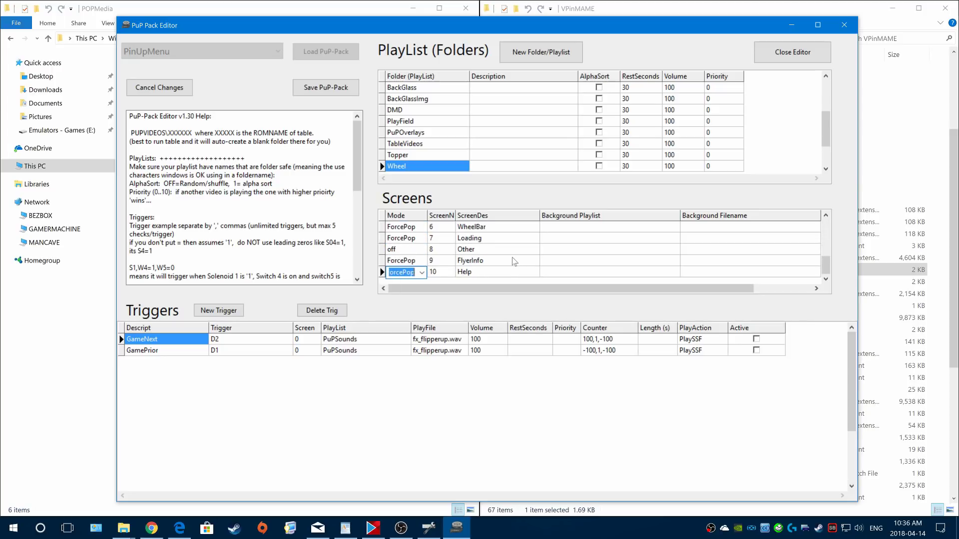
pyautogui.press('Up')
pyautogui.press('Up')
pyautogui.press('Up')
pyautogui.press('Up')
pyautogui.press('Up')
pyautogui.press('Up')
pyautogui.press('Up')
pyautogui.press('Up')
pyautogui.press('Up')
pyautogui.press('Up')
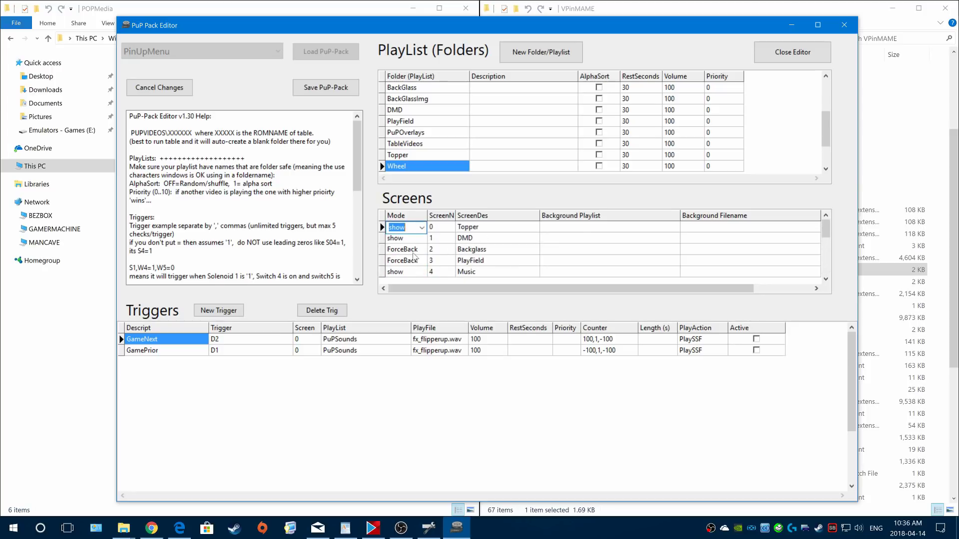
# - Save the PinUpMenu PuP-Pack and close PuP Pack Editor
pyautogui.click(336, 92)
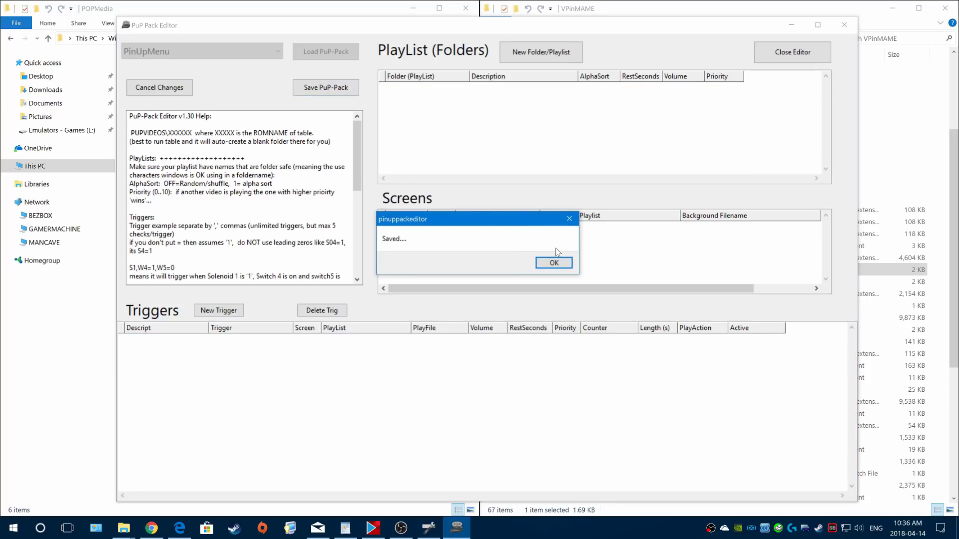
pyautogui.click(553, 261)
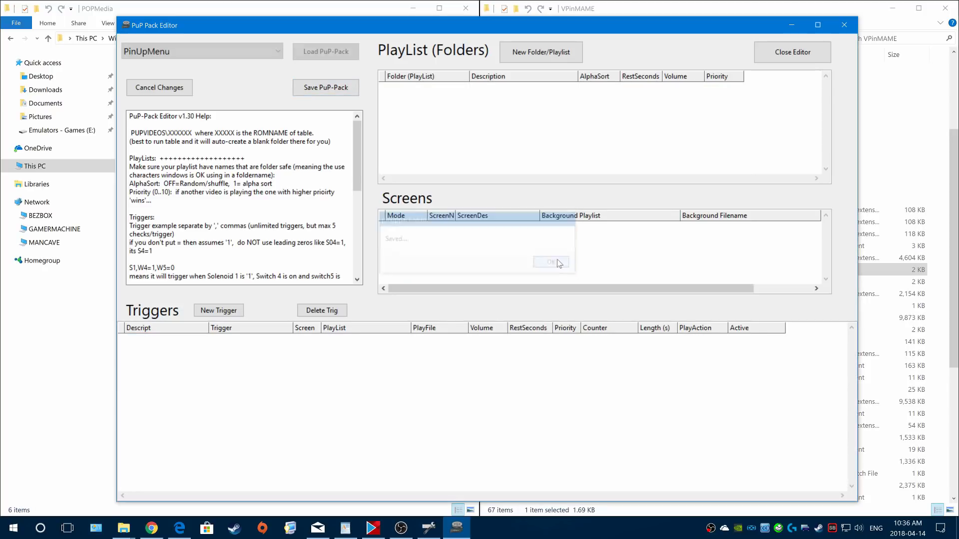
pyautogui.click(844, 25)
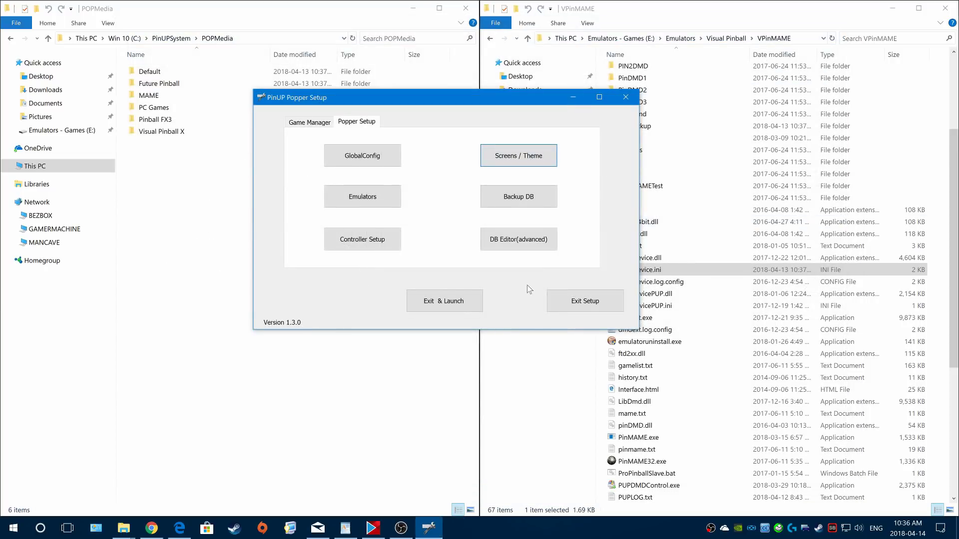
# - Back up the Popper database with a timestamped file
pyautogui.click(496, 200)
pyautogui.click(540, 203)
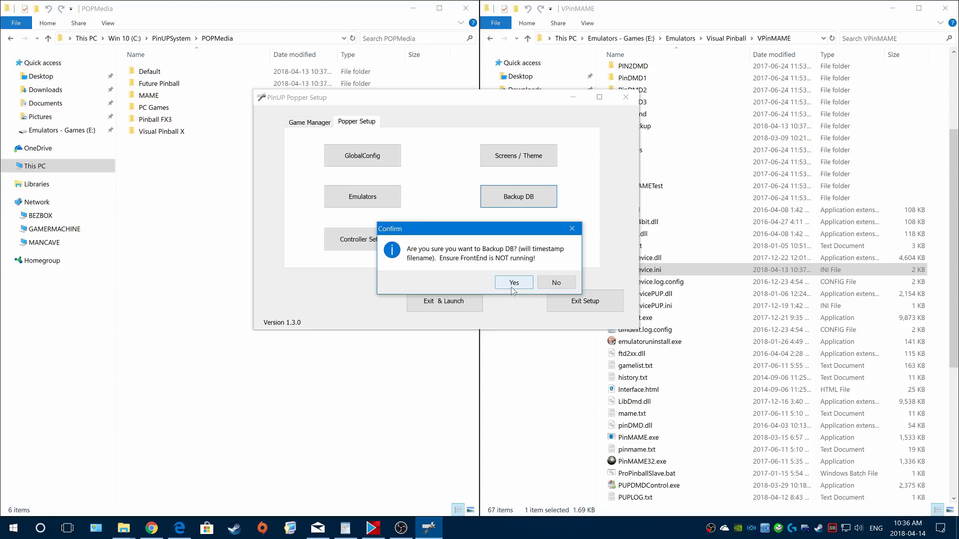
pyautogui.click(512, 287)
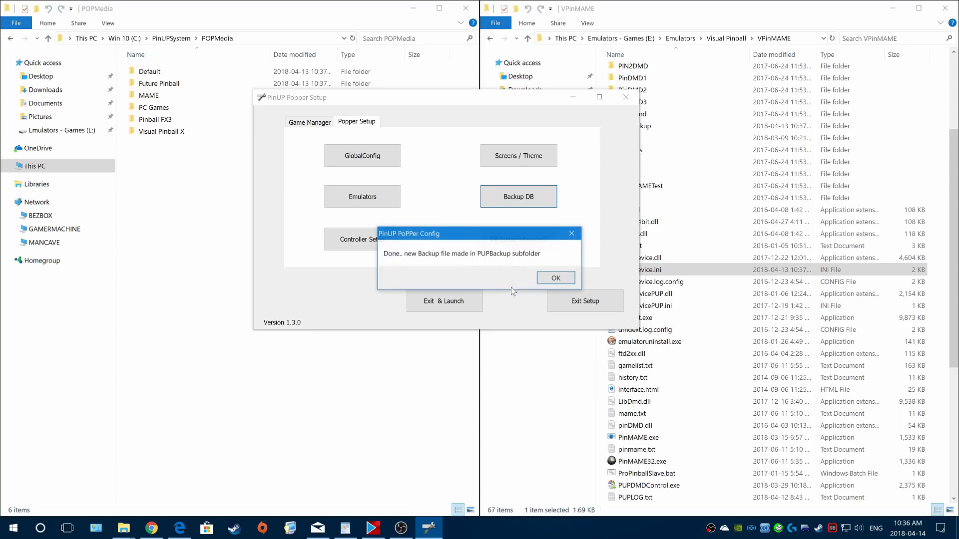
pyautogui.click(545, 280)
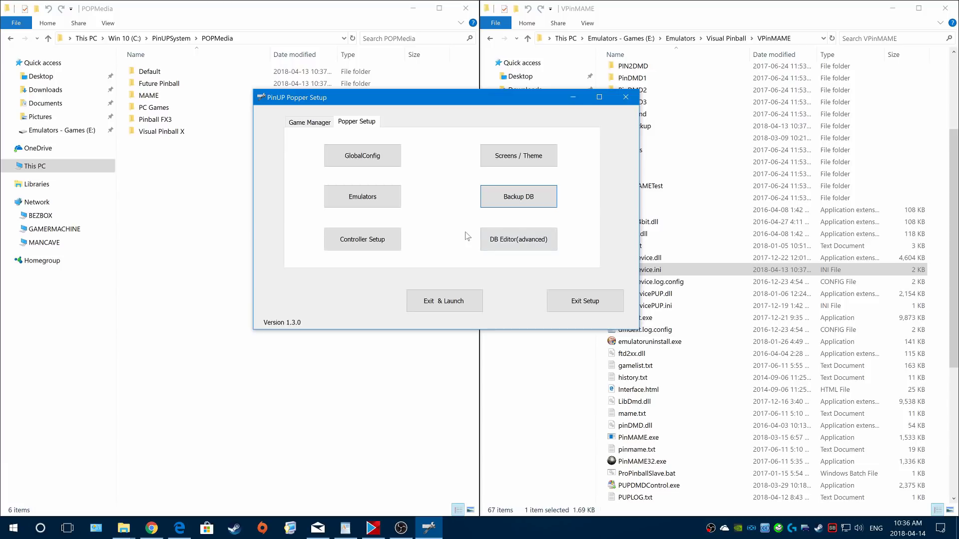
# - Create a second backup of the Popper database
pyautogui.click(520, 204)
pyautogui.click(521, 288)
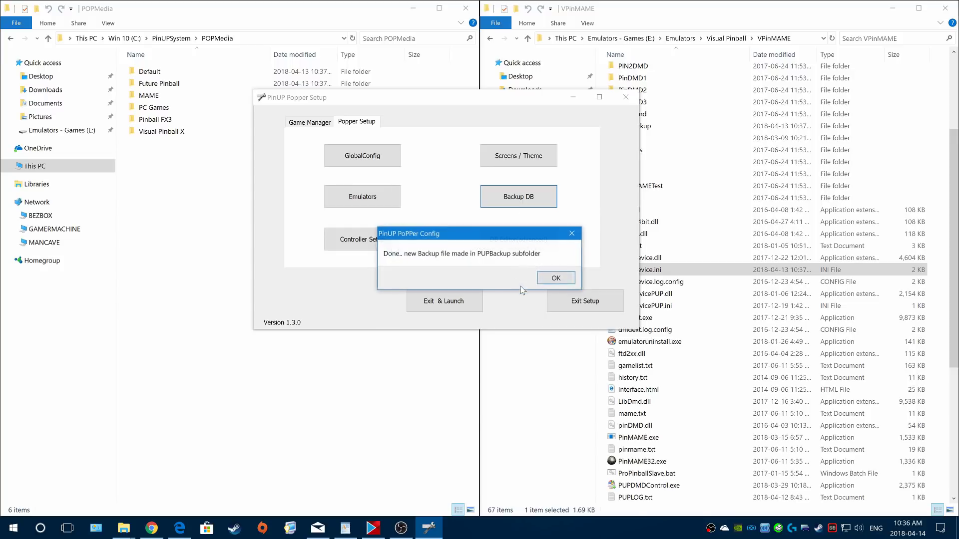
pyautogui.click(550, 280)
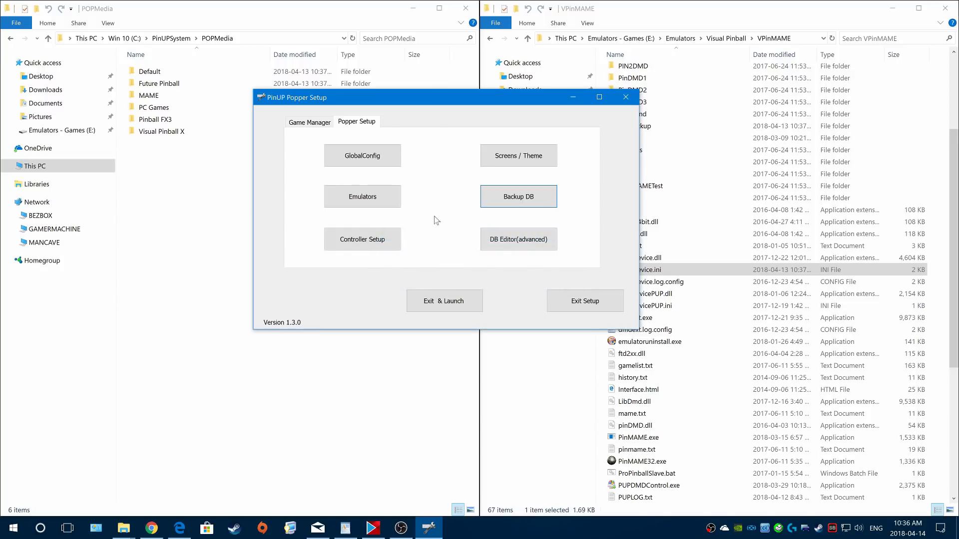
# - Check the database backup files in the PUPBackup folder, and return to the PinUPSystem folder
pyautogui.click(172, 39)
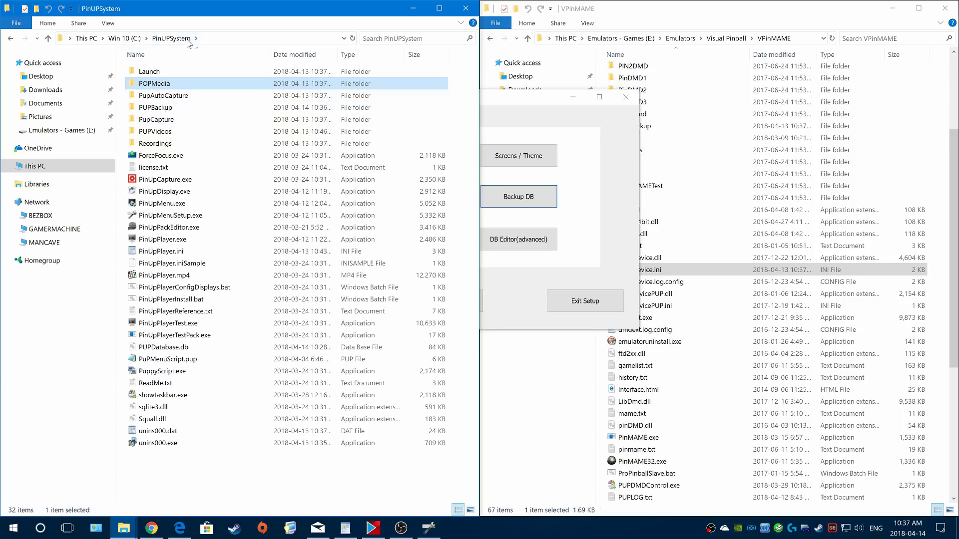
pyautogui.doubleClick(169, 109)
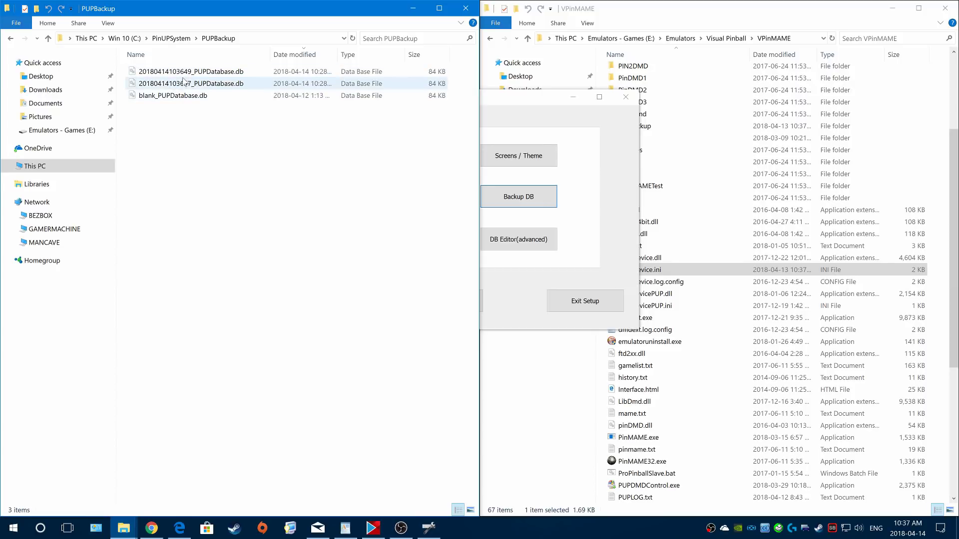
pyautogui.click(171, 38)
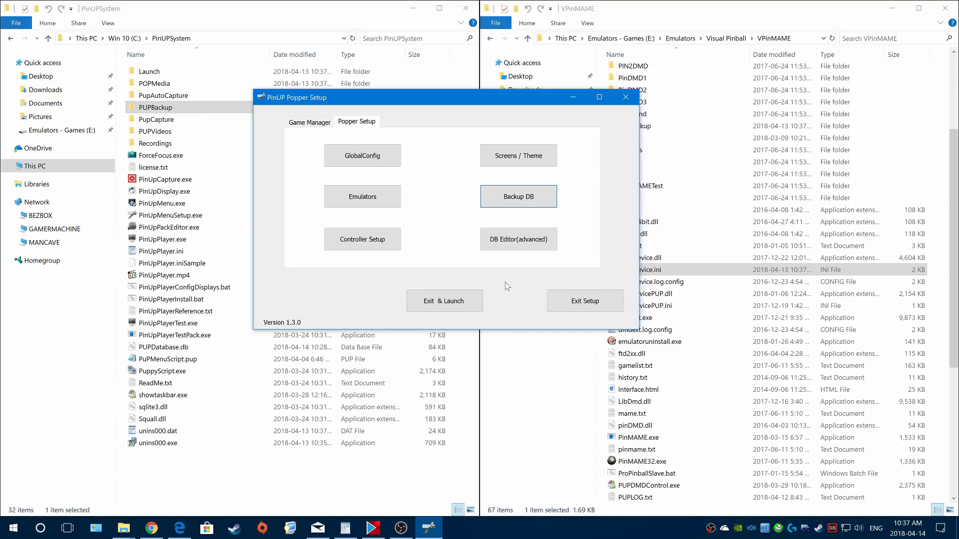
# - Open the advanced database editor to view its SQL query form, and close it without running anything
pyautogui.click(506, 243)
pyautogui.moveTo(399, 96); pyautogui.dragTo(509, 82)
pyautogui.click(229, 112)
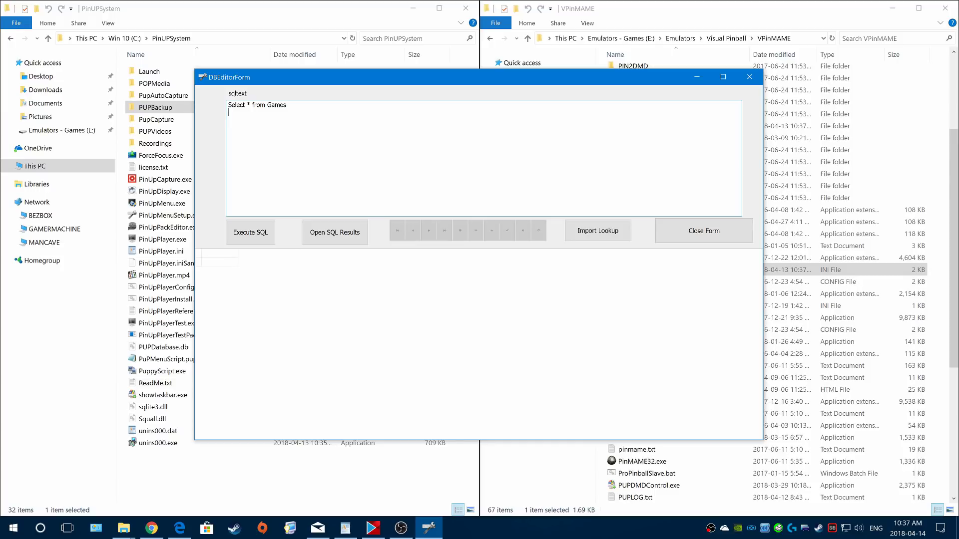
pyautogui.click(751, 81)
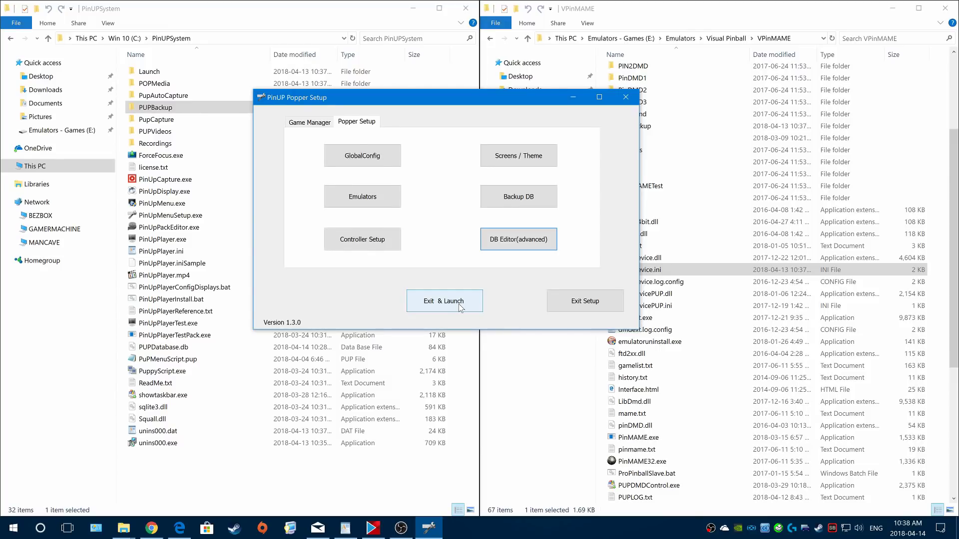
# - Clear the open windows from the desktop, and exit PinUP Popper Setup by launching the Popper front end
pyautogui.click(892, 8)
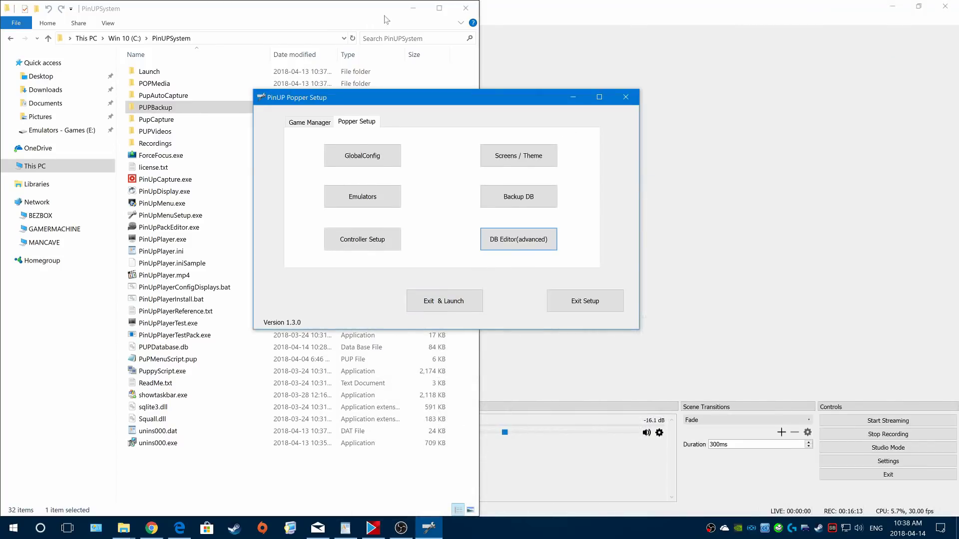
pyautogui.click(413, 8)
pyautogui.press('super+d')
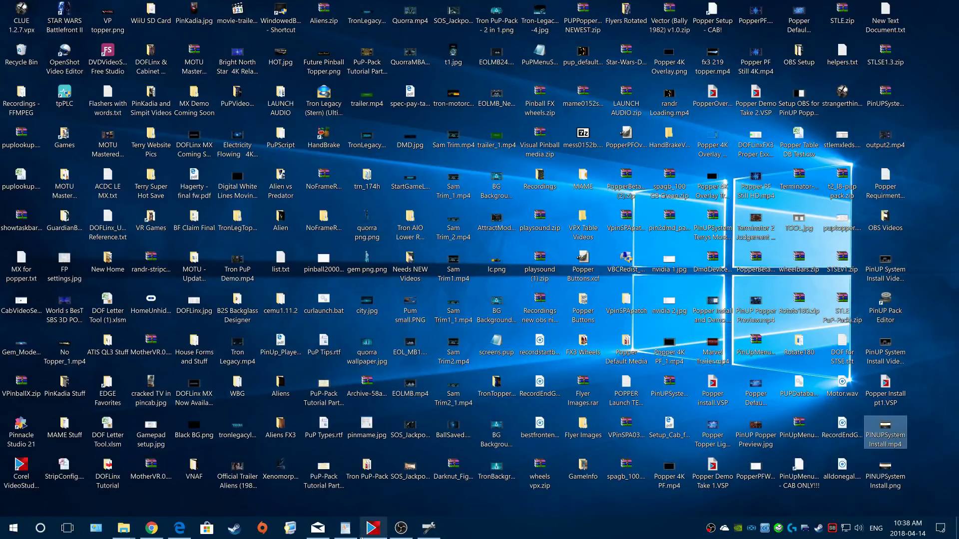
pyautogui.click(429, 528)
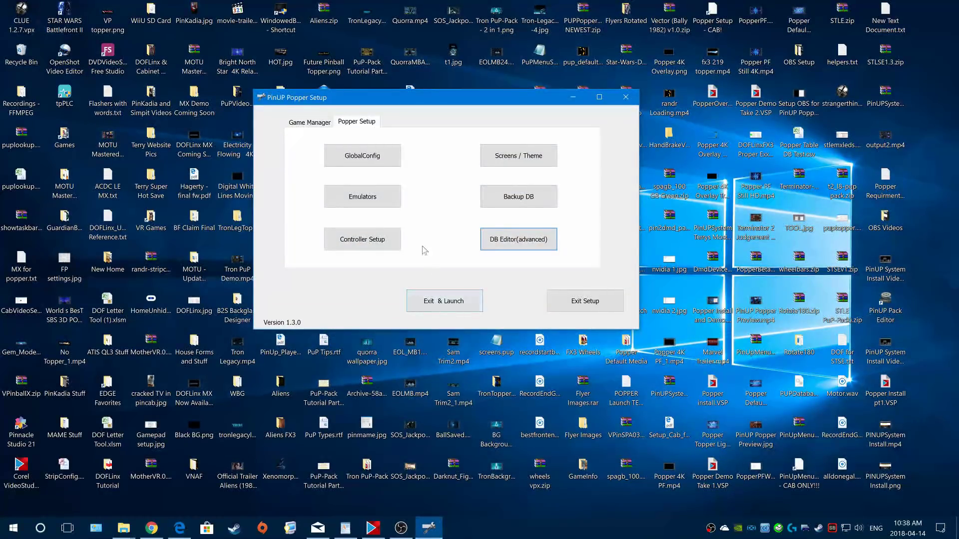
pyautogui.click(451, 306)
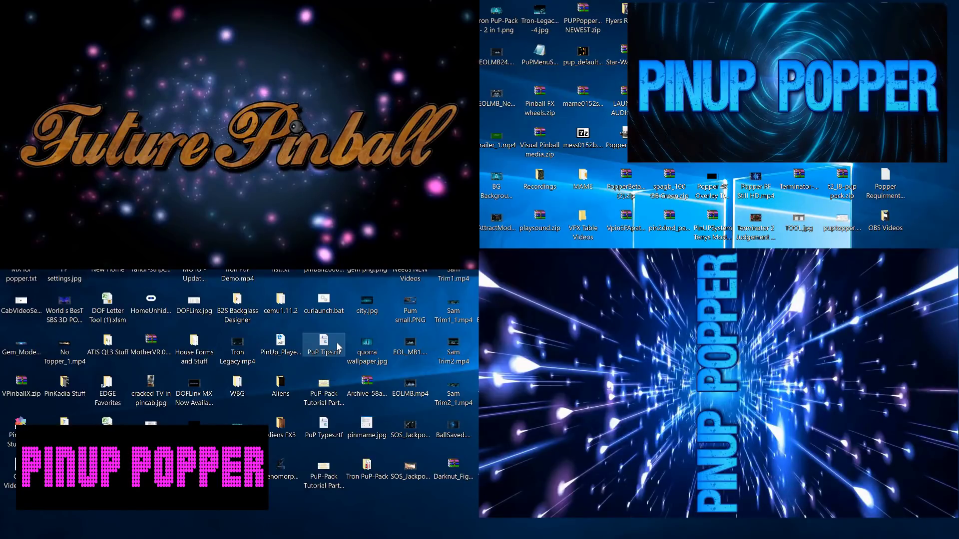
# - Browse the Popper wheel through Visual Pinball X, MAME, Pinball FX3 and Just Added to Future Pinball
pyautogui.press('Shift_R')
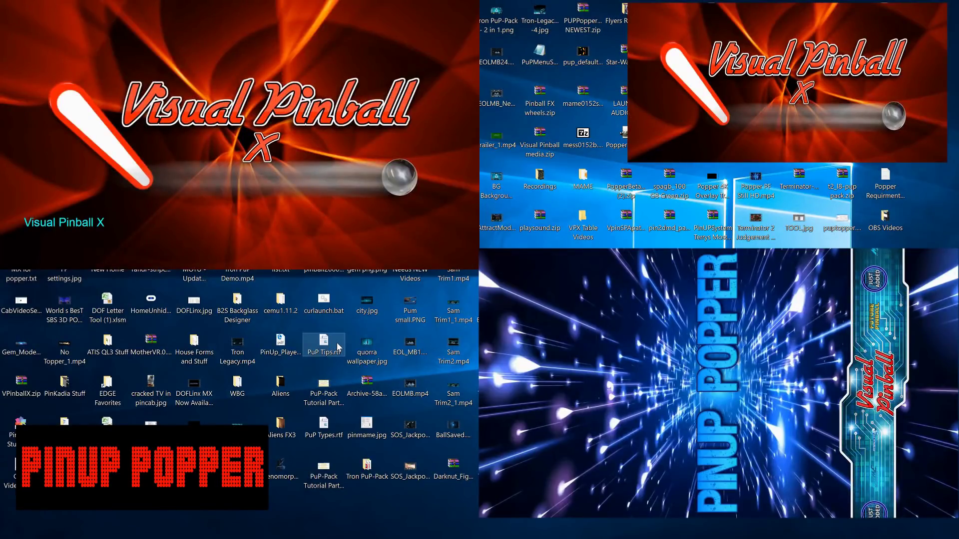
pyautogui.press('Shift_R')
pyautogui.press('Shift_R')
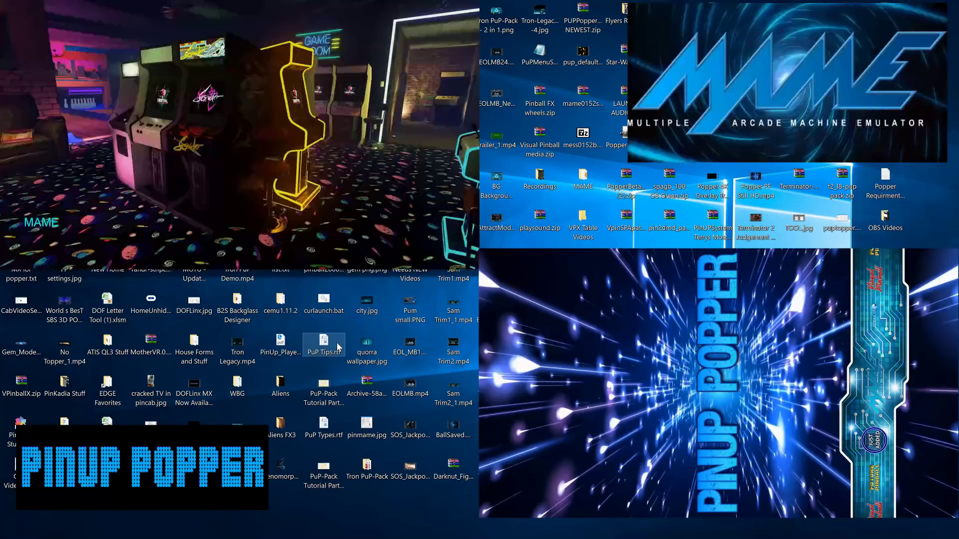
pyautogui.press('Shift_R')
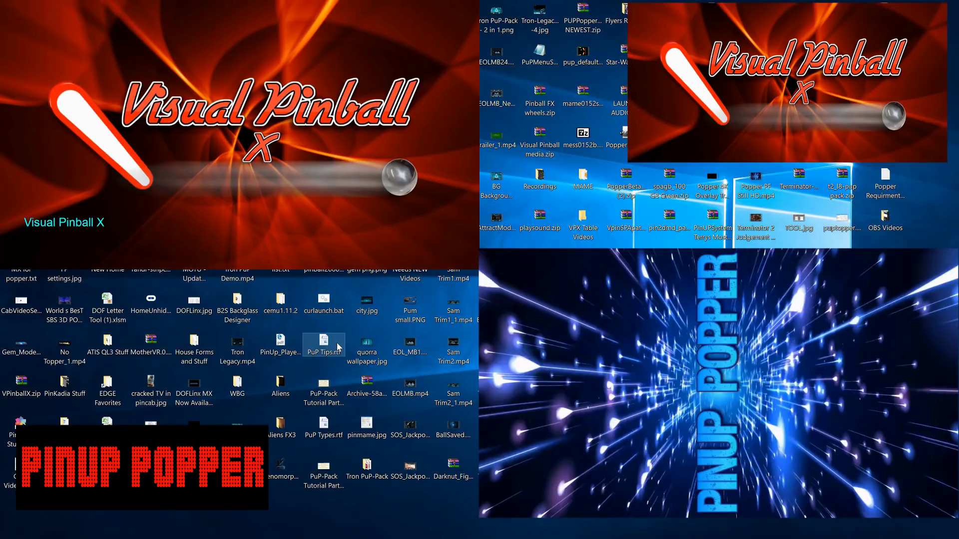
pyautogui.press('Right')
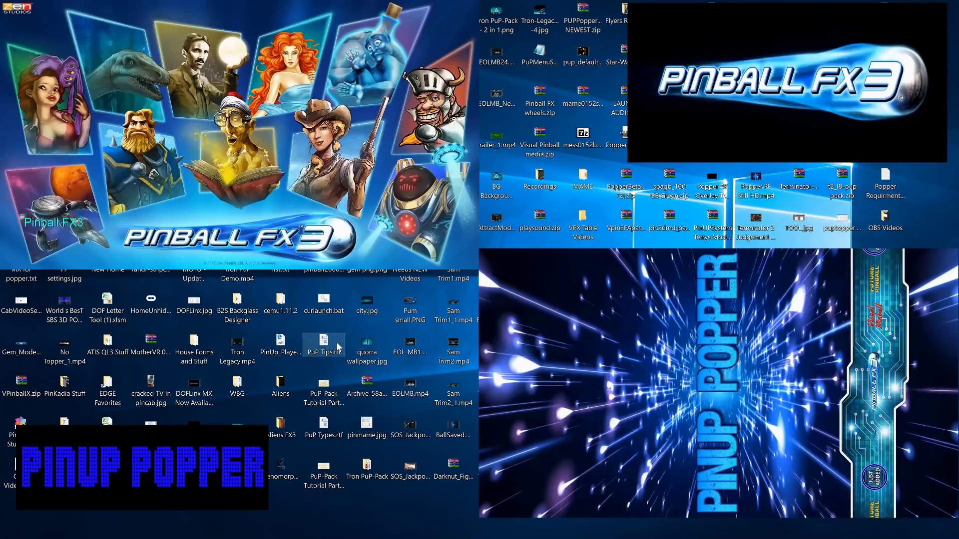
pyautogui.press('Right')
pyautogui.press('Right')
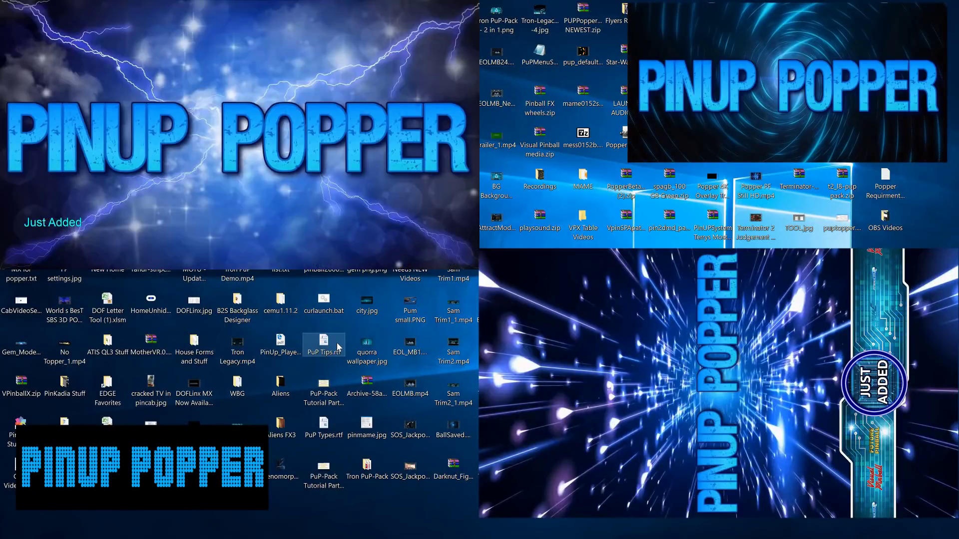
pyautogui.press('Right')
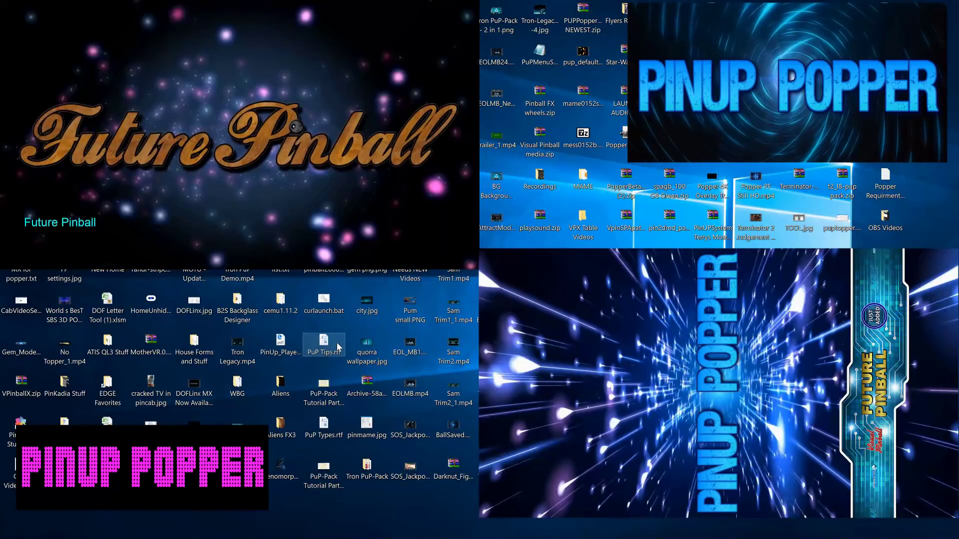